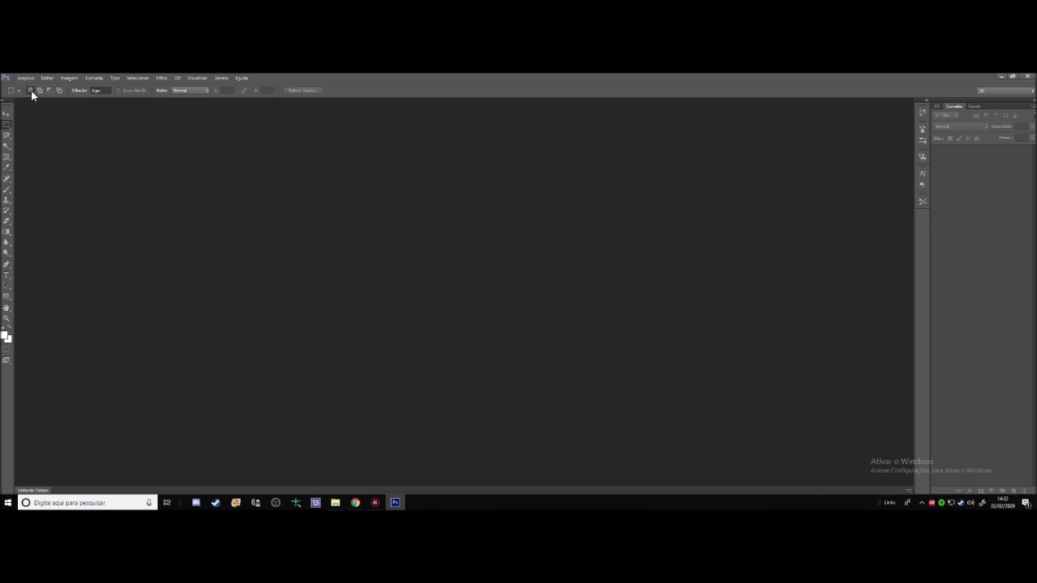
Step: Select the Move tool, browse the Open dialog to the Canal folder, then cancel without opening anything
click(6, 113)
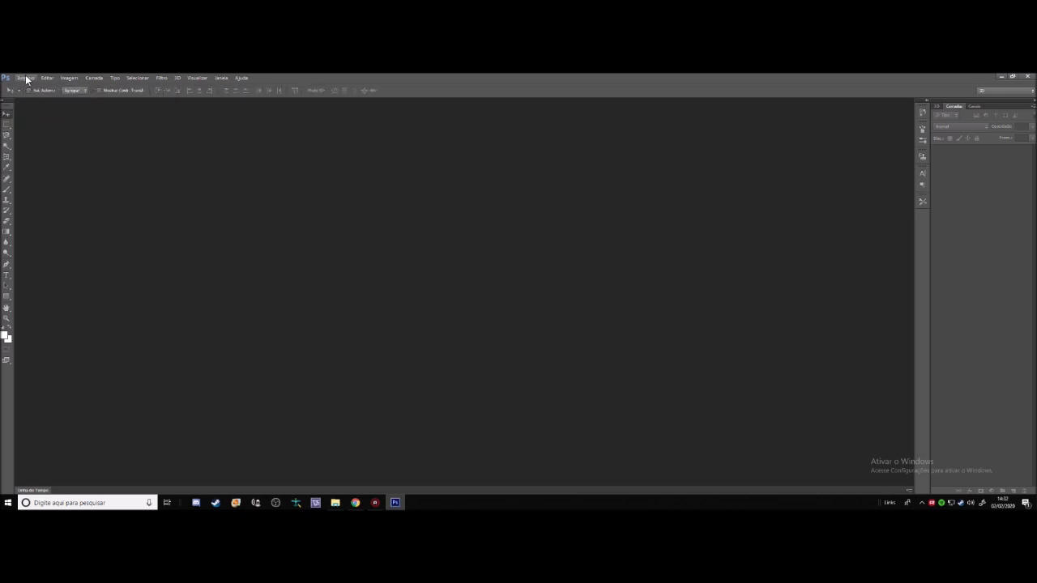
click(25, 78)
click(36, 97)
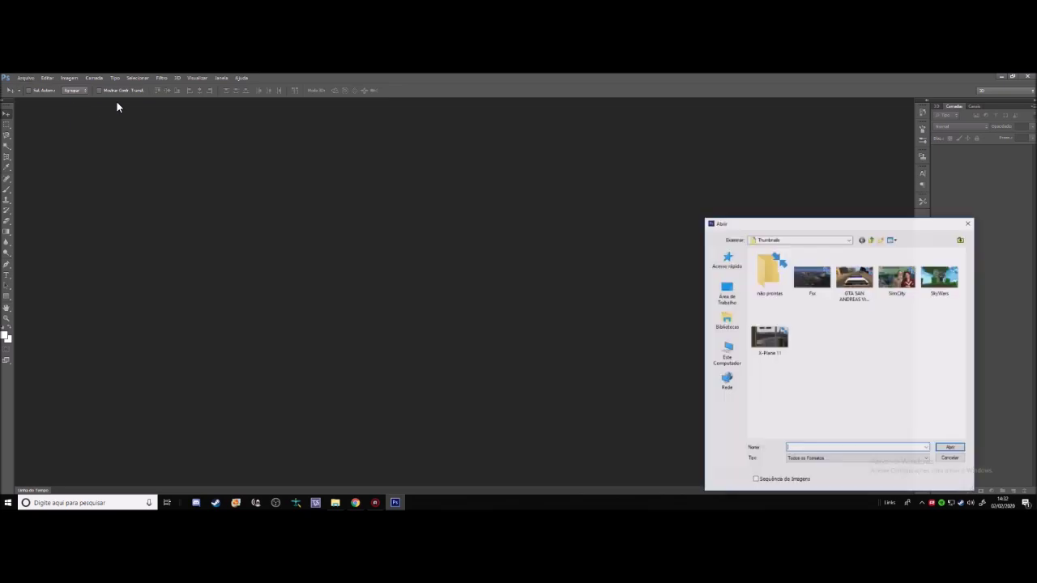
click(785, 239)
click(776, 354)
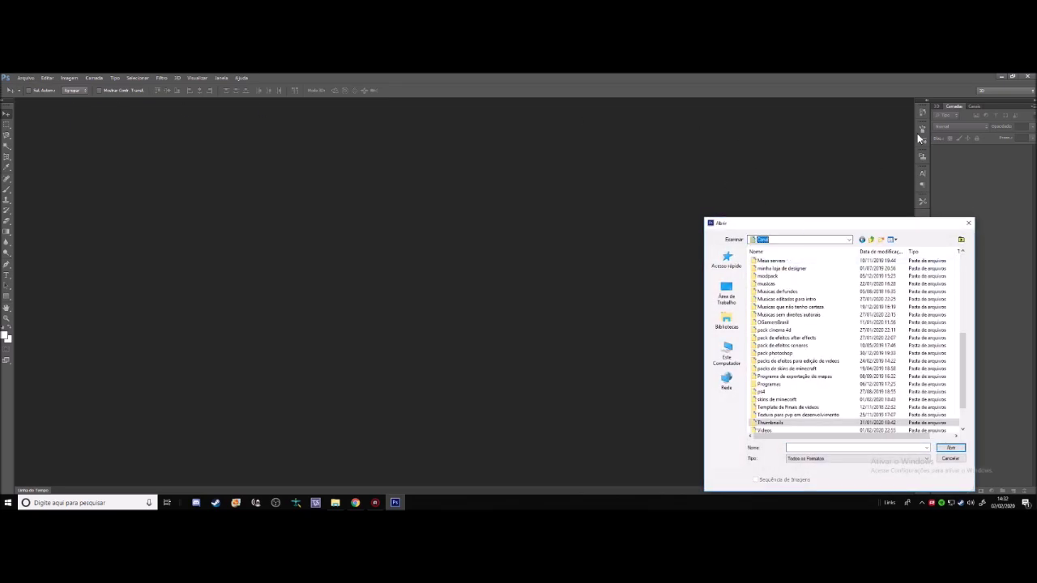
click(968, 223)
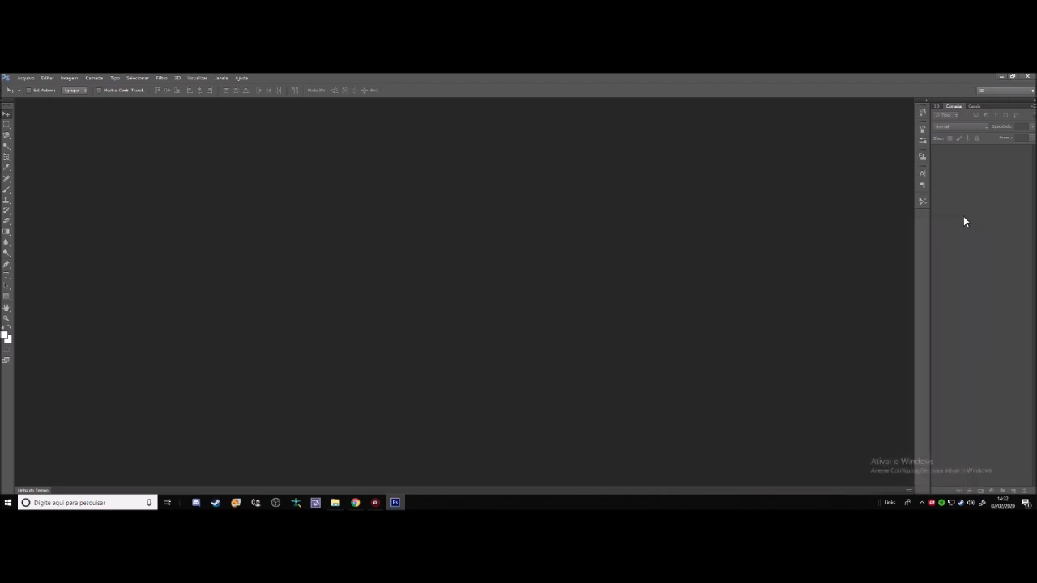
Step: Extract the Pack Tutorial folder from Pack Tutorial.rar onto the desktop, replacing existing files
click(998, 77)
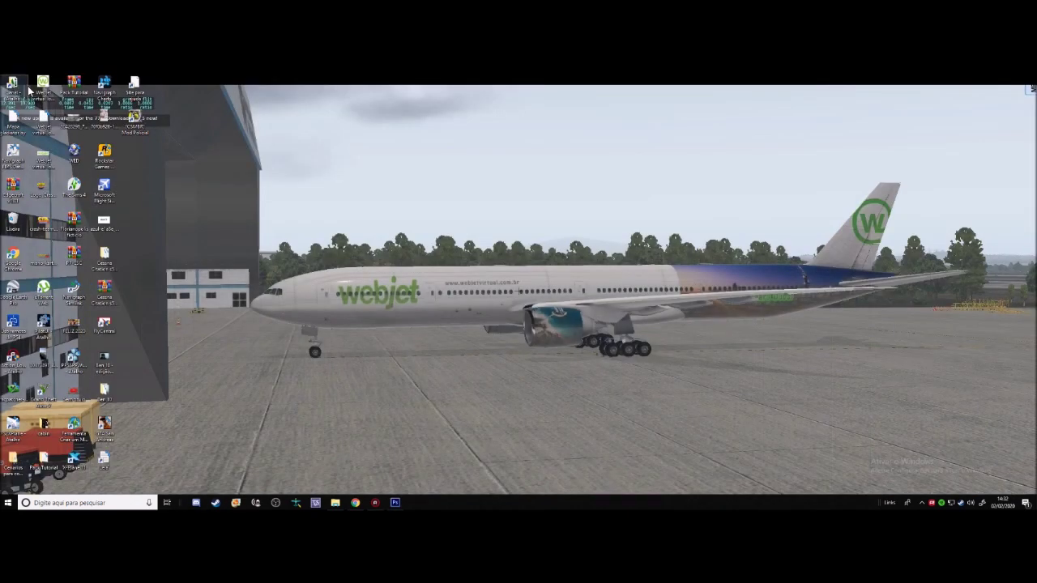
double_click(74, 84)
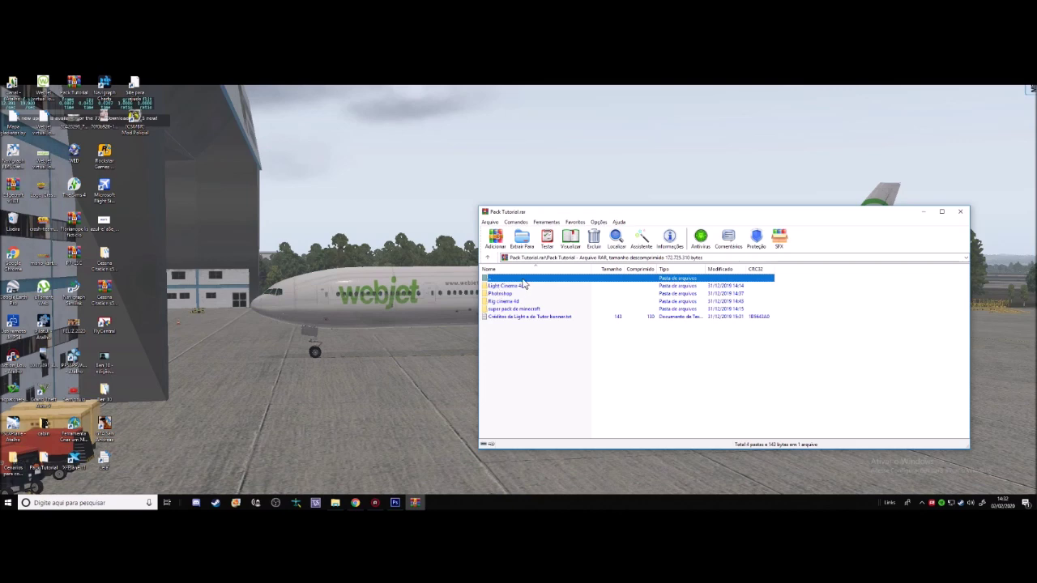
double_click(506, 278)
drag(514, 286, 144, 146)
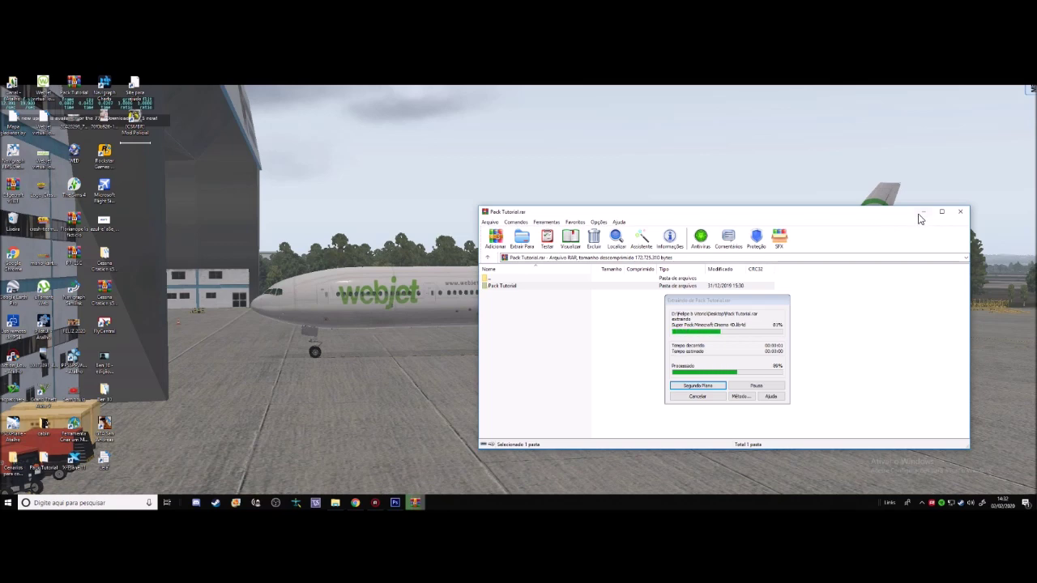
click(204, 223)
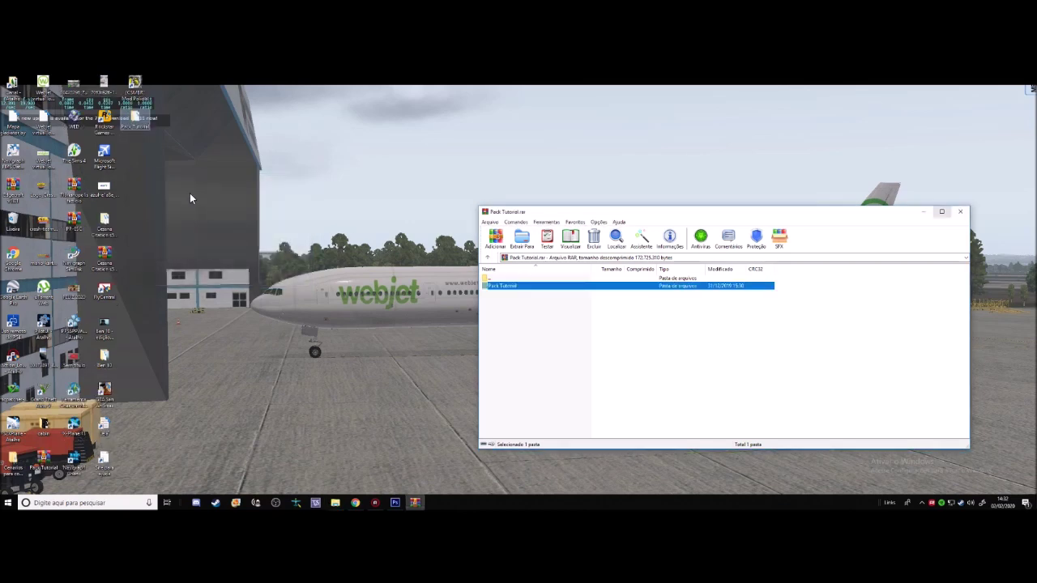
click(957, 213)
Step: Locate TUTOR BANNER in Desktop > Pack Tutorial > Photoshop, then bring Photoshop back to the front
double_click(146, 123)
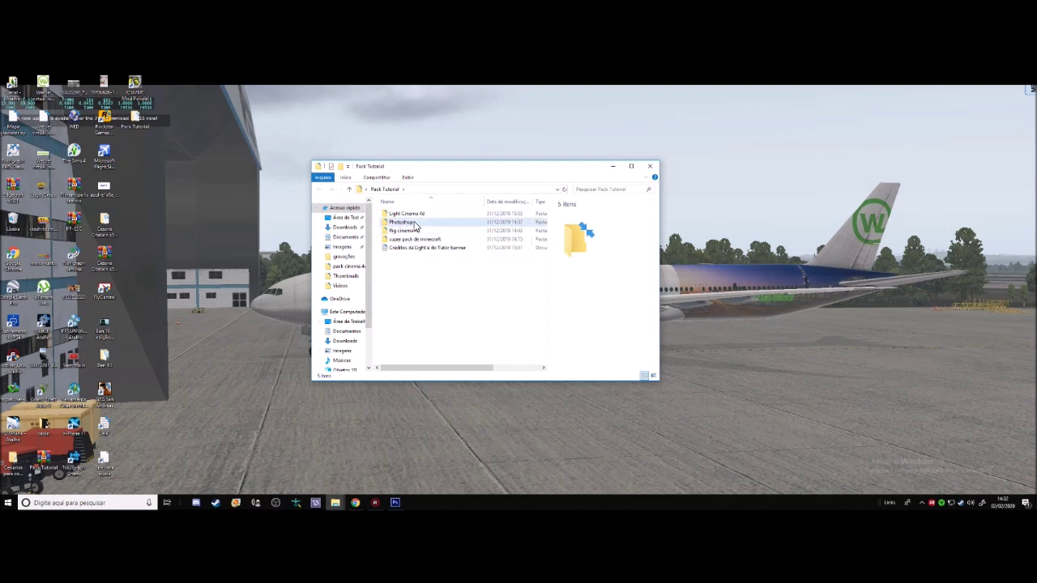
double_click(405, 222)
key(alt+Left)
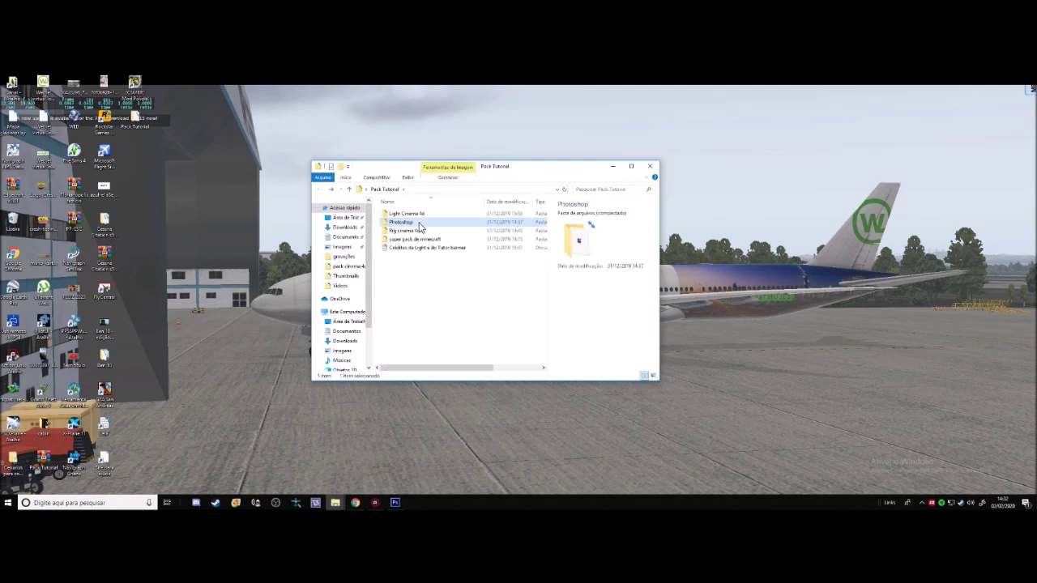
double_click(417, 223)
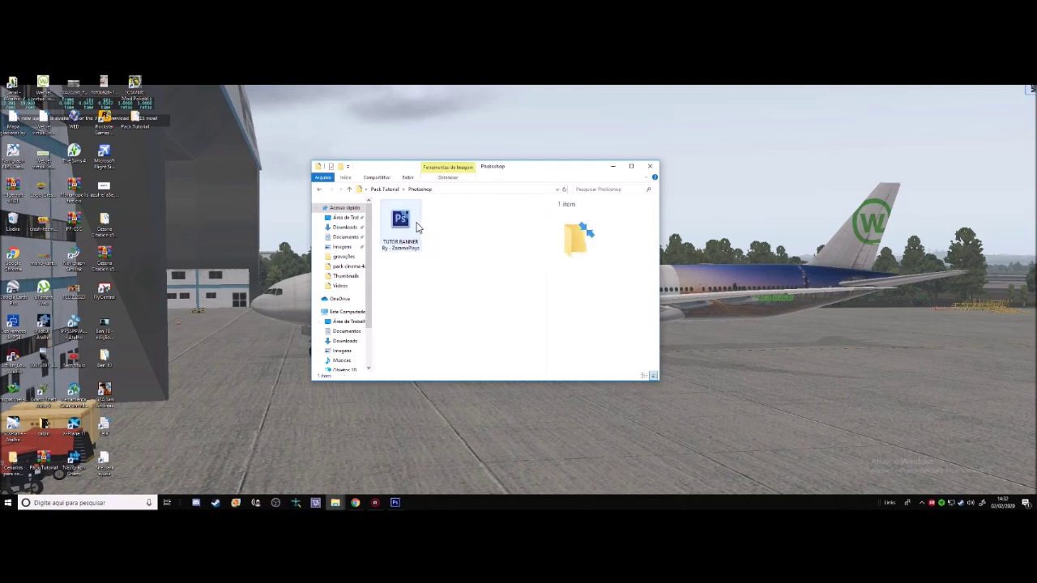
click(396, 503)
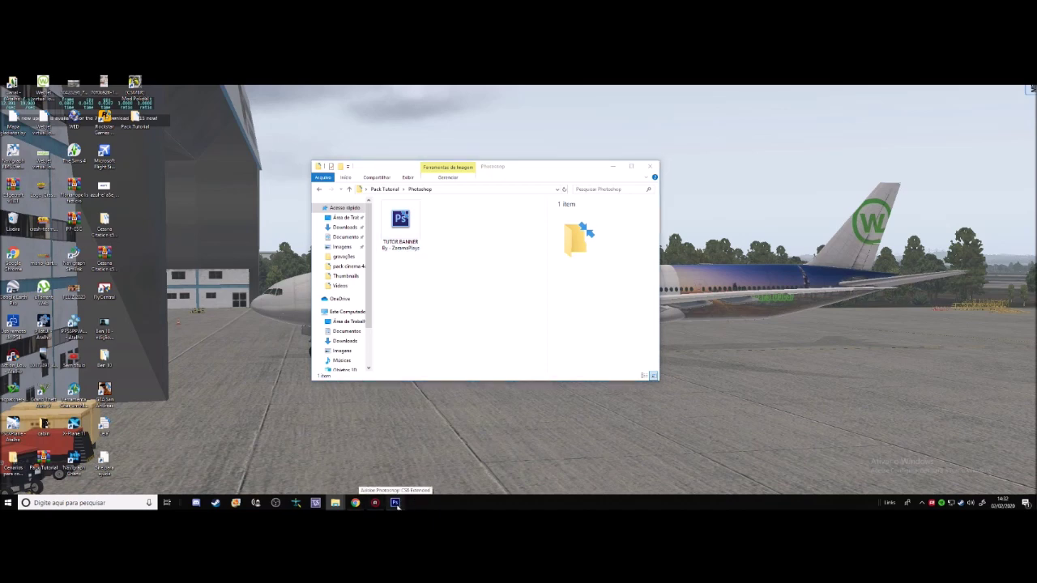
click(395, 502)
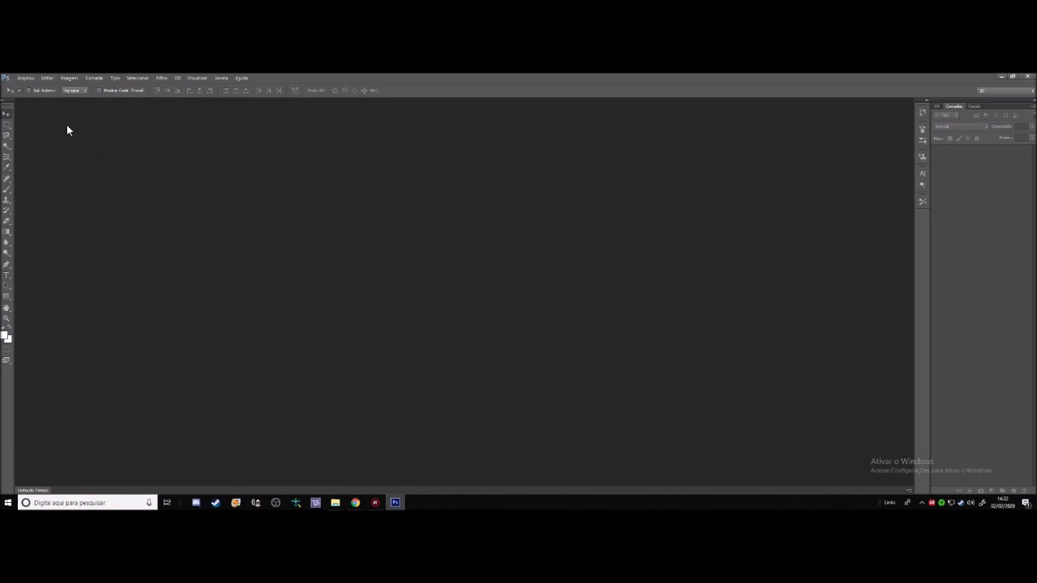
Step: Review the example Minecraft channel's VÍDEOS and INÍCIO pages in Chrome, then minimize the browser
click(354, 502)
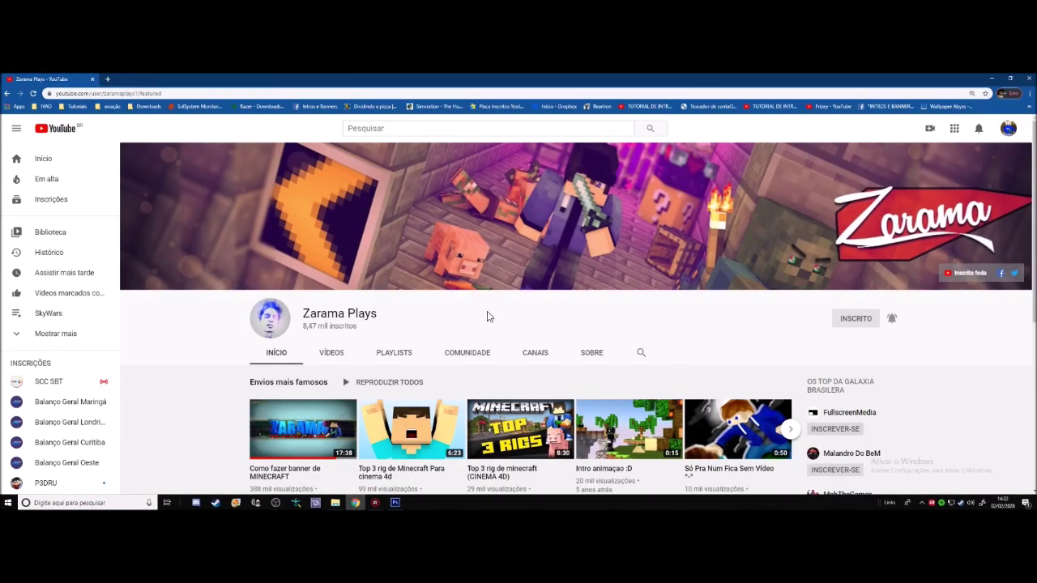
drag(484, 324, 224, 323)
click(207, 326)
click(332, 351)
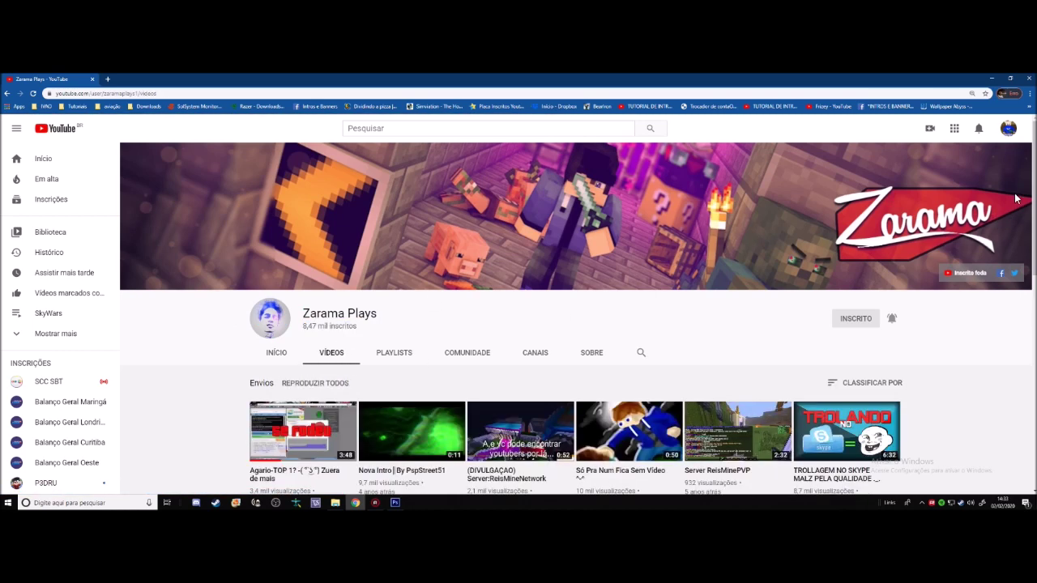
scroll(729, 243, down, 1)
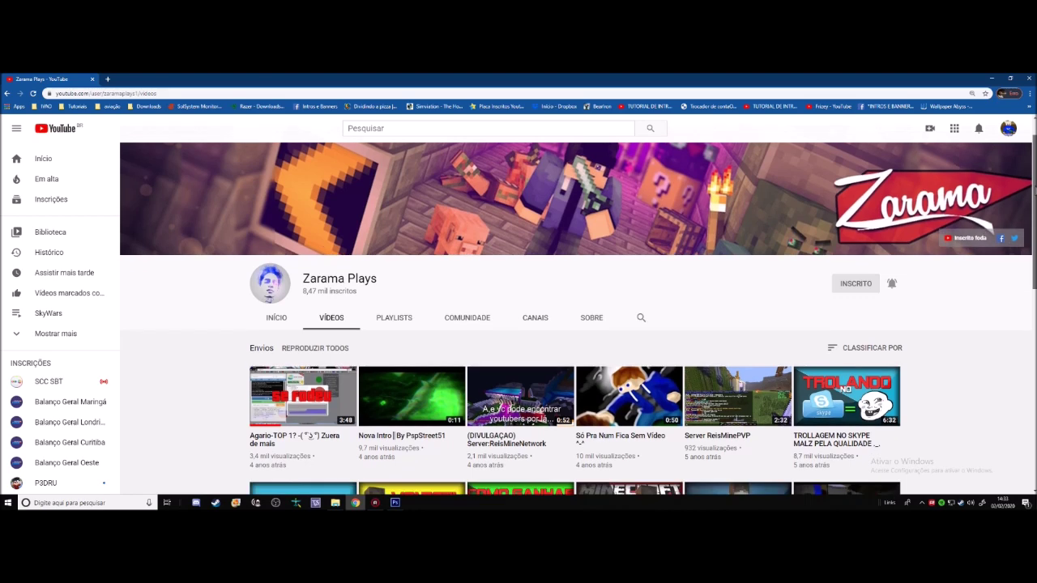
scroll(419, 220, up, 1)
click(269, 356)
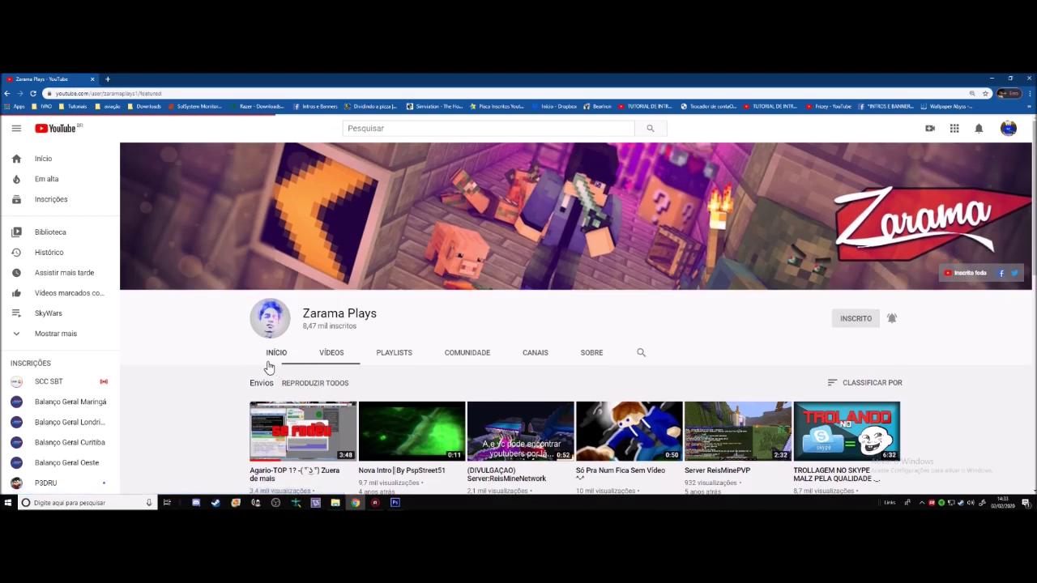
click(986, 78)
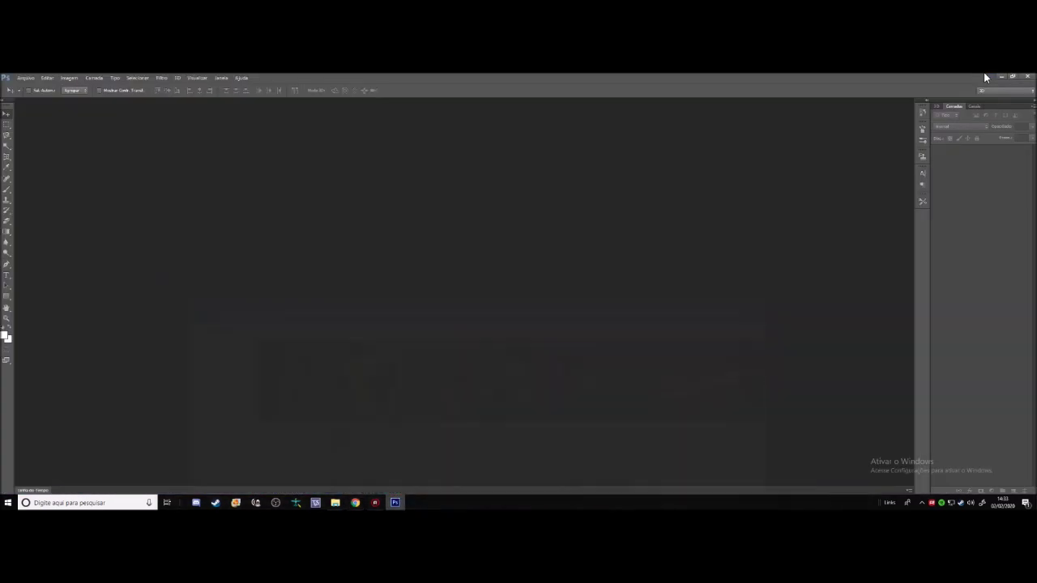
Step: Open TUTOR BANNER from Pack Tutorial > Photoshop, choosing Não to leave its text layers un-updated
click(26, 78)
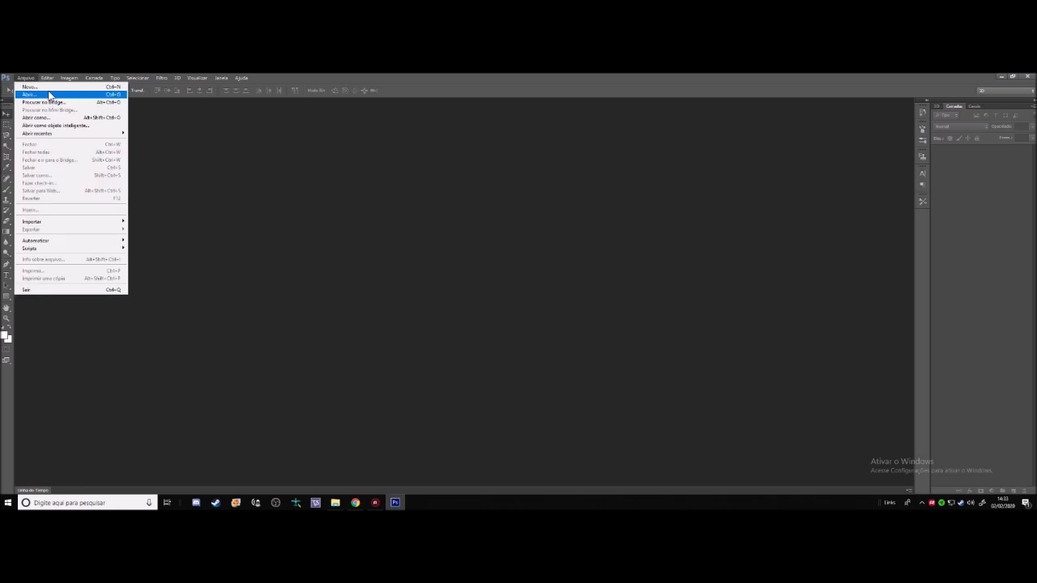
click(50, 96)
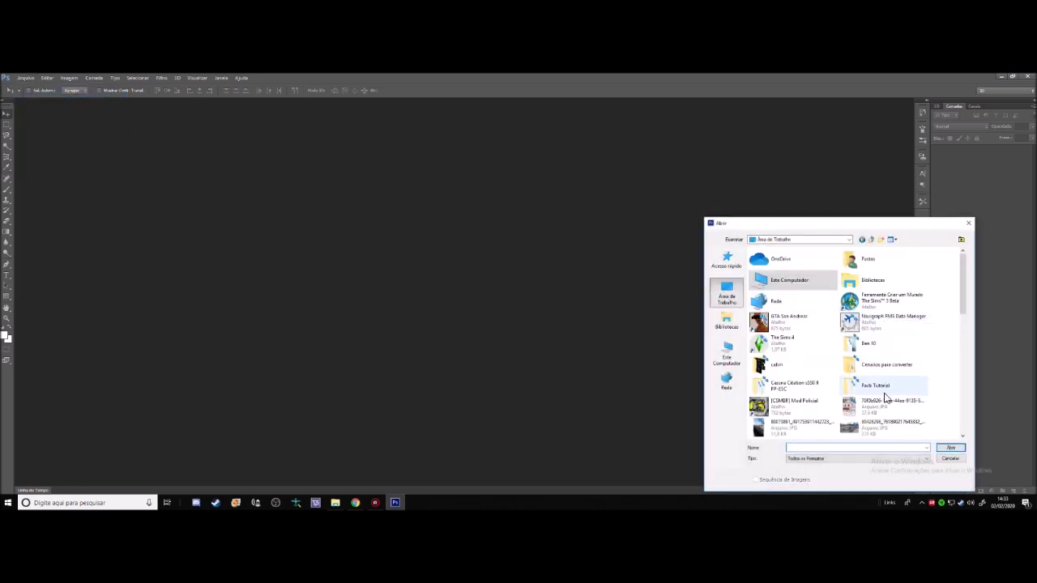
double_click(883, 387)
double_click(764, 268)
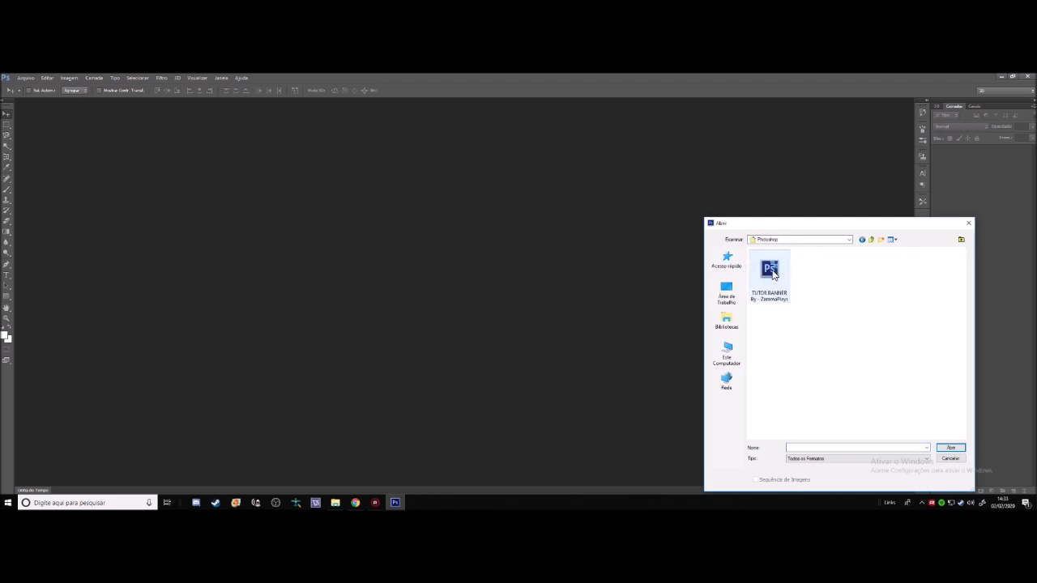
double_click(761, 276)
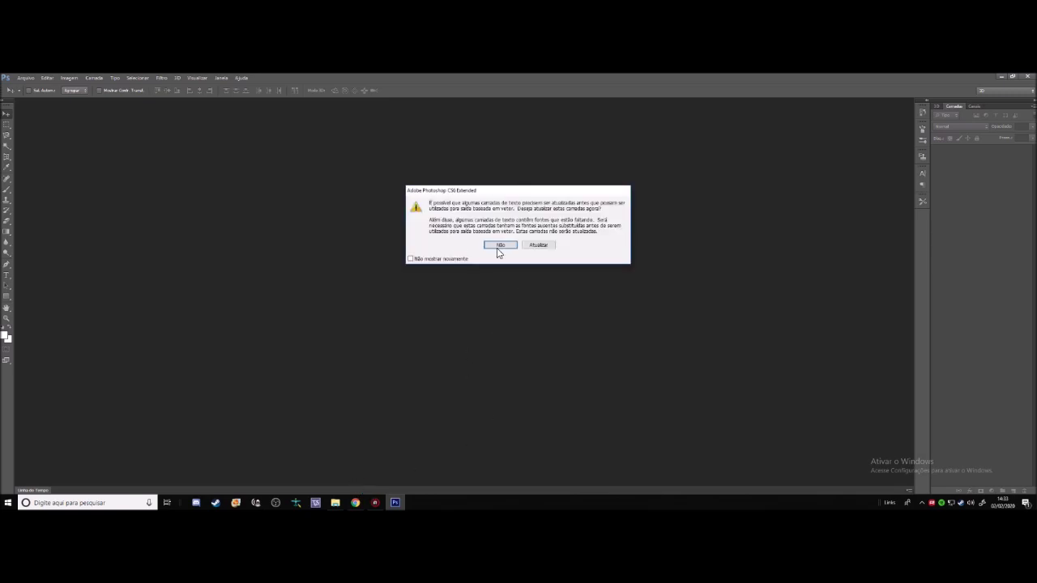
click(500, 244)
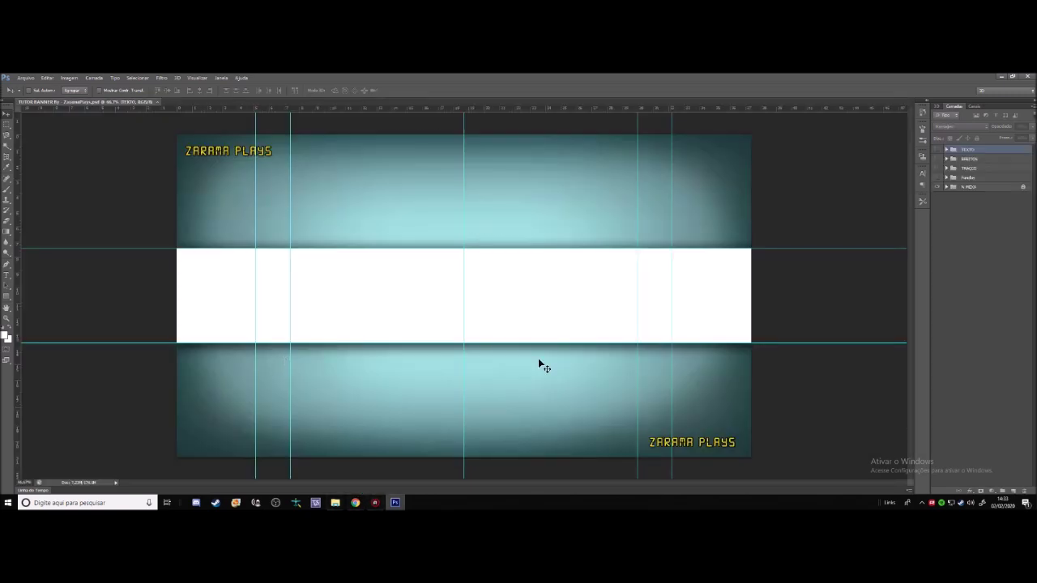
Step: Expand Fundos and preview each background: village, wheat field, desert, water and forest house
click(946, 178)
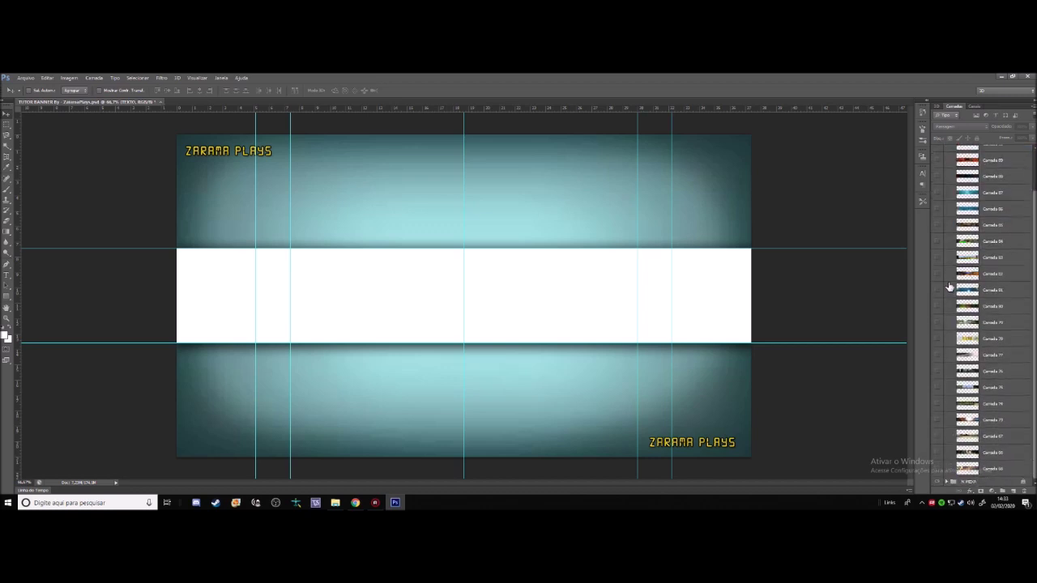
click(938, 325)
click(939, 325)
click(939, 453)
click(939, 453)
click(936, 225)
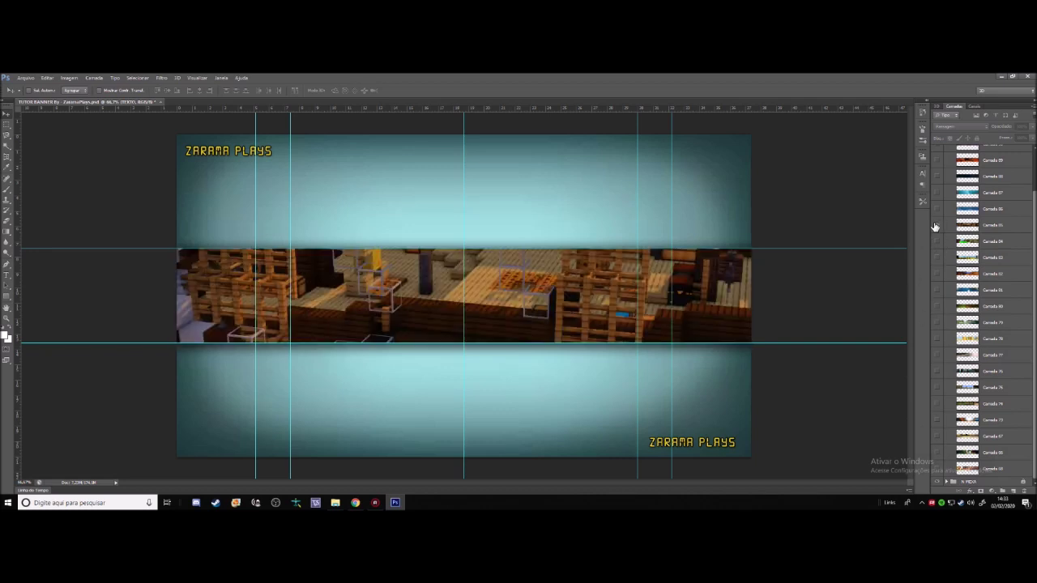
click(935, 225)
click(936, 242)
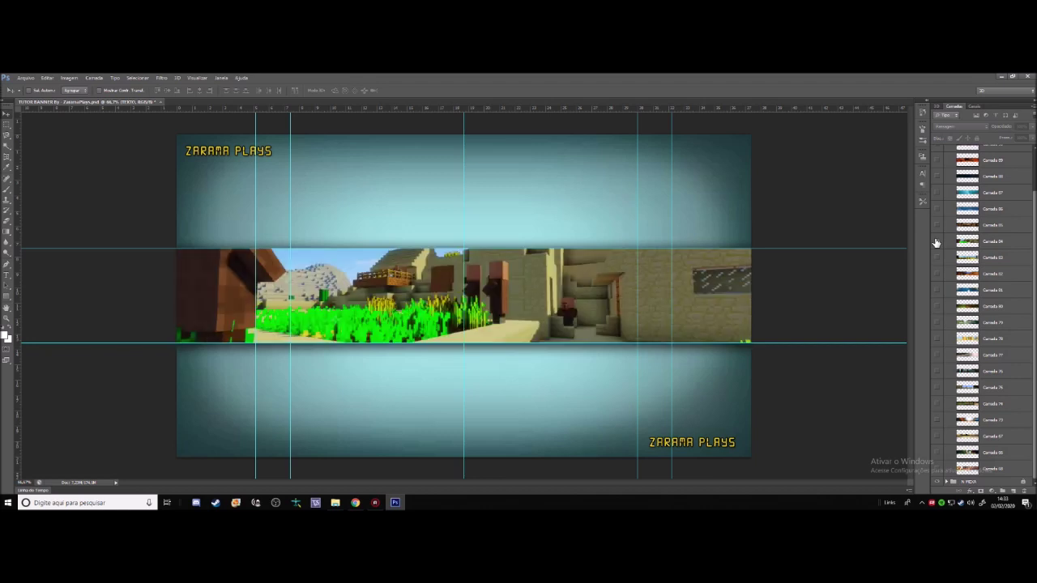
click(936, 242)
click(937, 258)
click(937, 259)
click(937, 275)
click(937, 275)
click(937, 291)
click(937, 291)
click(935, 308)
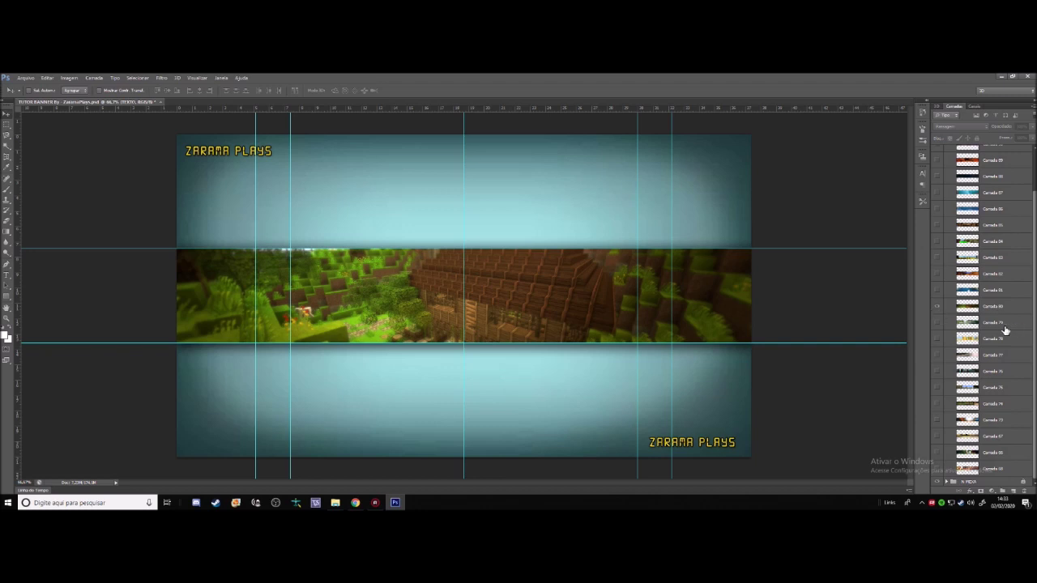
Step: Hide every remaining background layer so the middle band is plain white, then collapse Fundos
click(939, 311)
click(941, 324)
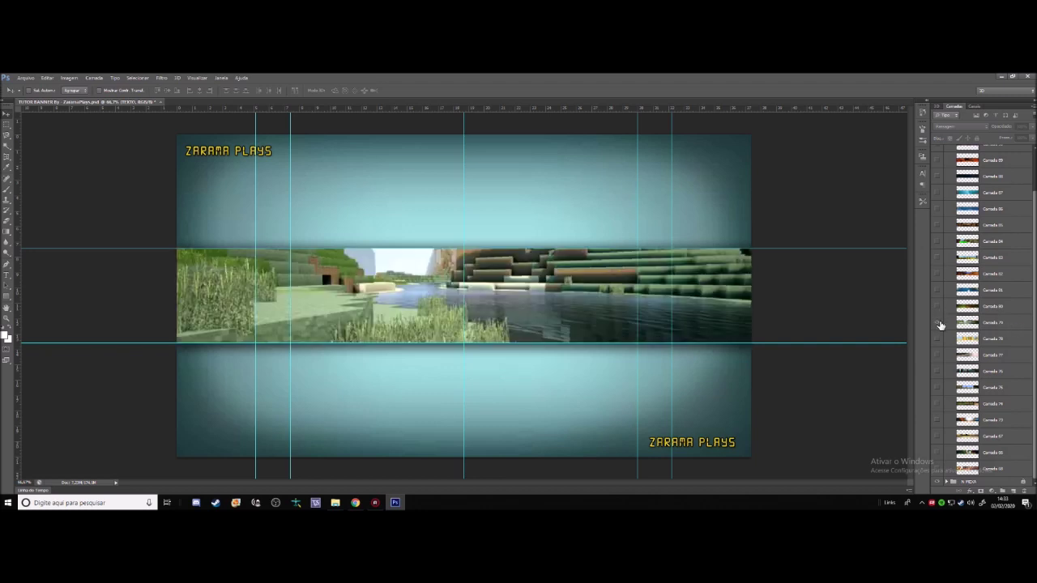
click(938, 324)
click(938, 339)
click(938, 339)
click(938, 309)
click(938, 308)
click(938, 288)
click(938, 288)
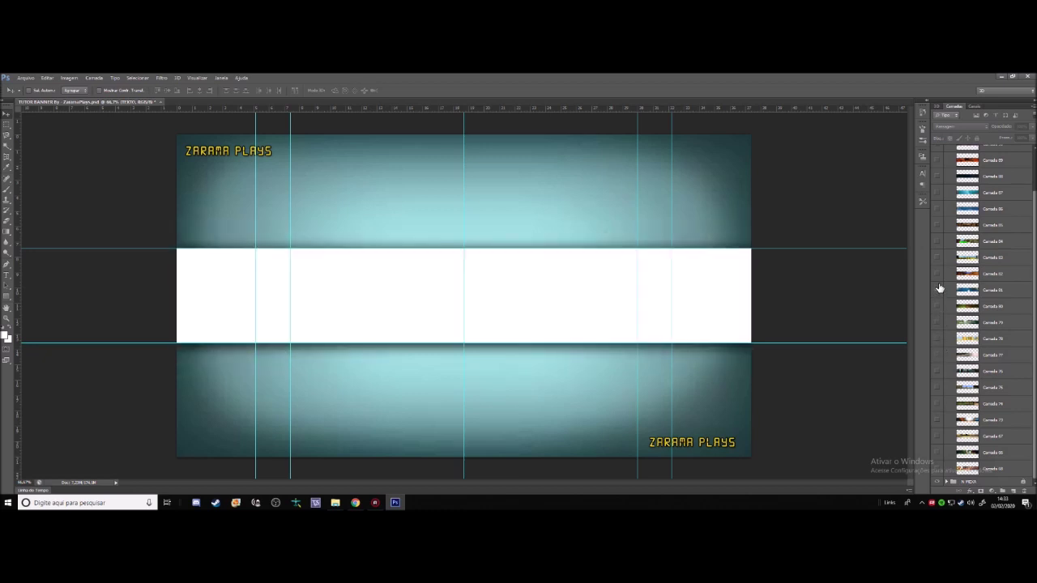
scroll(940, 284, up, 1)
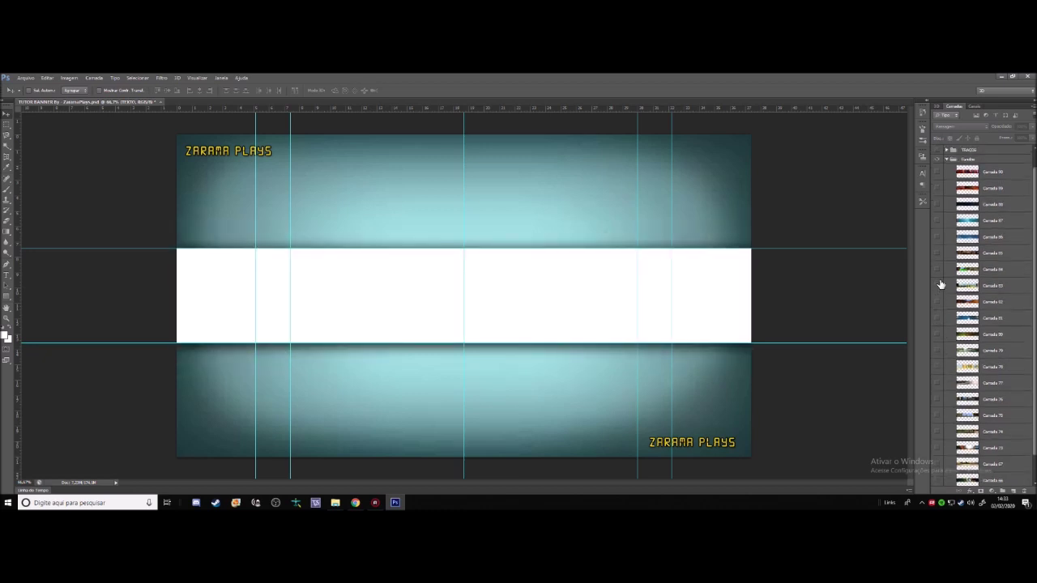
click(947, 160)
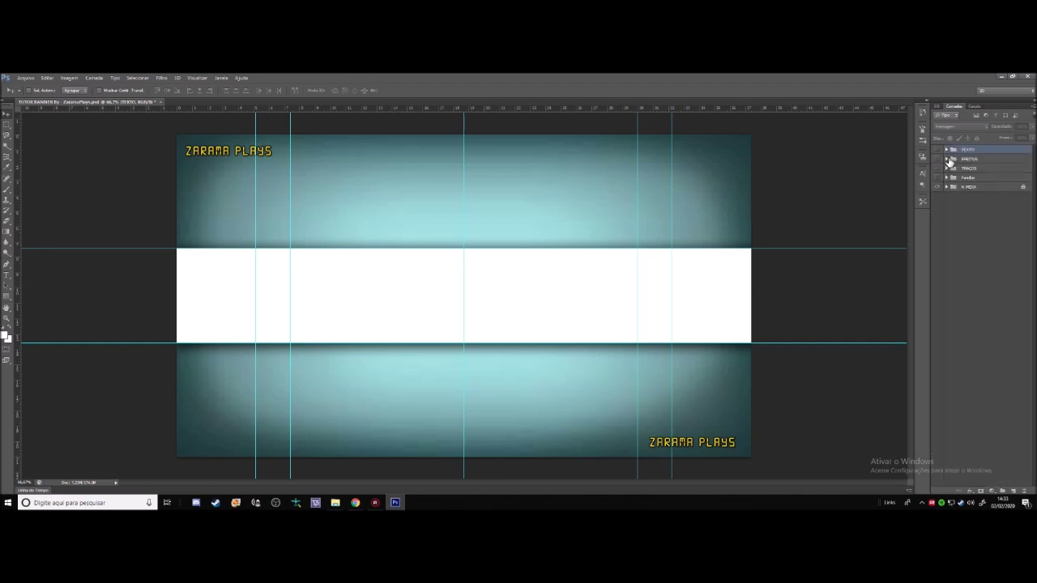
Step: Open both NOVO BANNER 2 and NOVO BANNER from D:\Canal\banner\não prontos
click(23, 79)
click(28, 94)
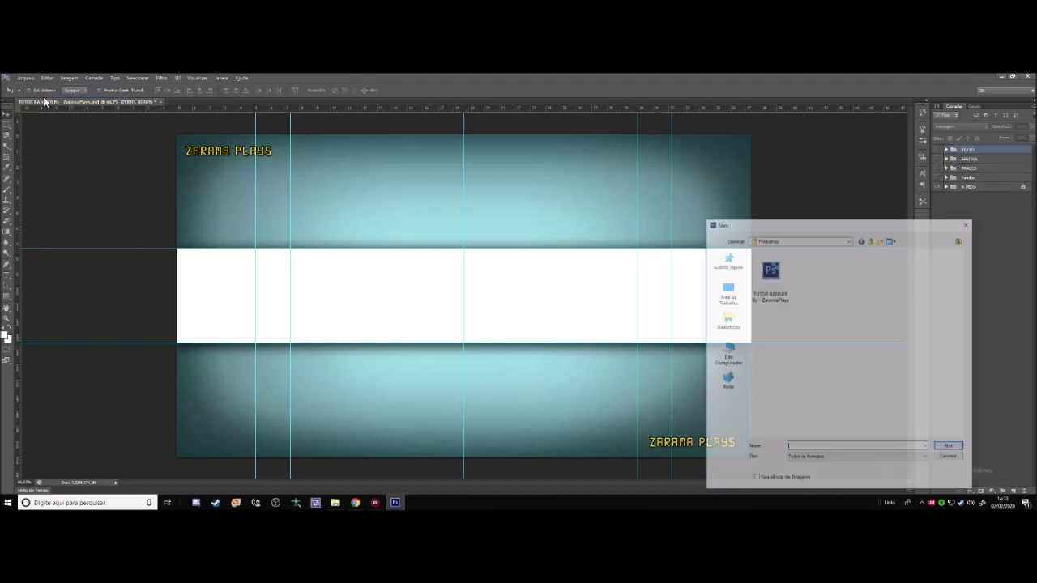
click(796, 240)
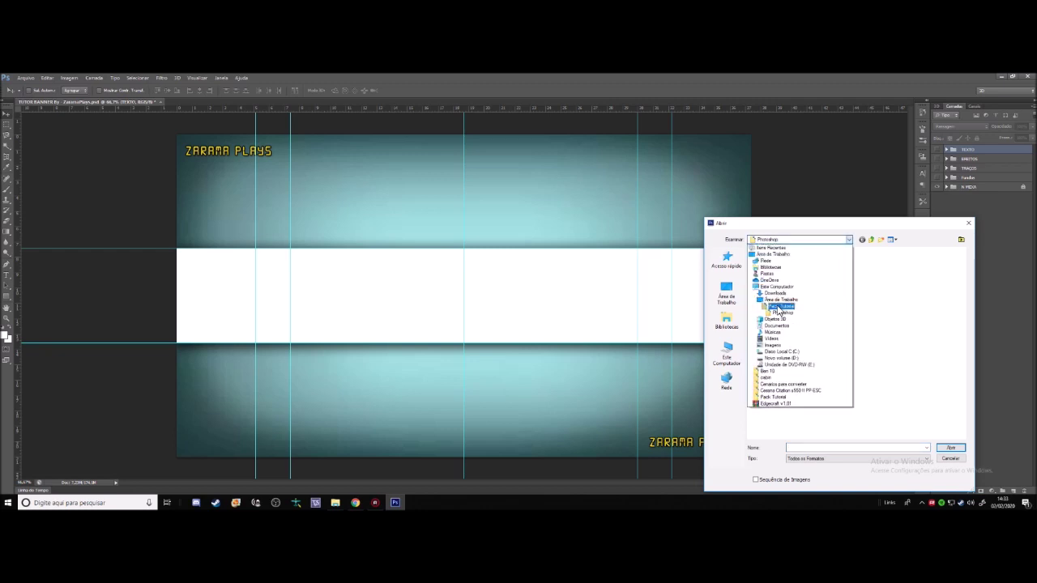
click(784, 359)
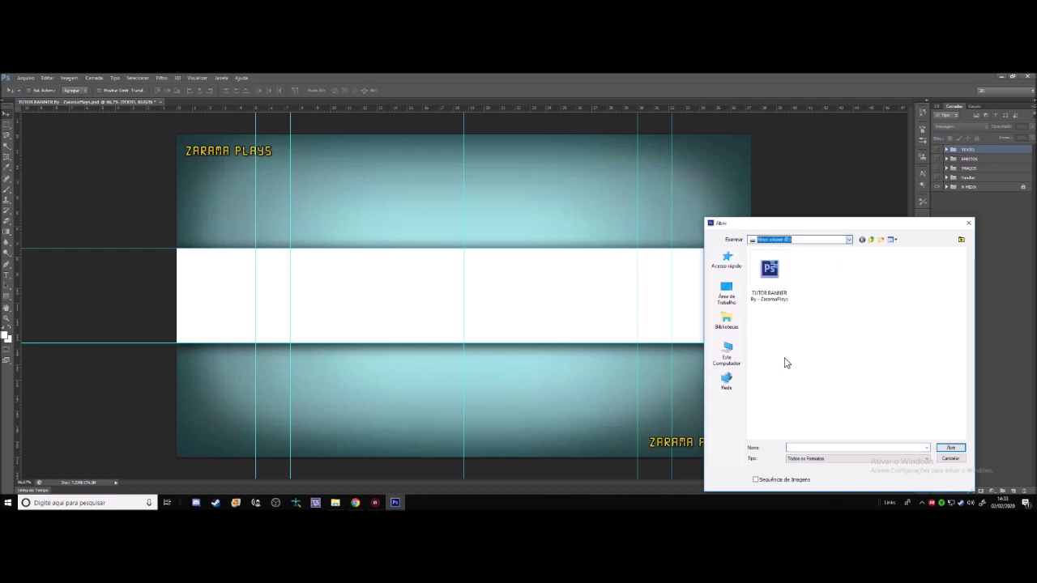
double_click(775, 308)
double_click(775, 307)
key(BackSpace)
double_click(771, 300)
double_click(810, 275)
drag(844, 321, 750, 260)
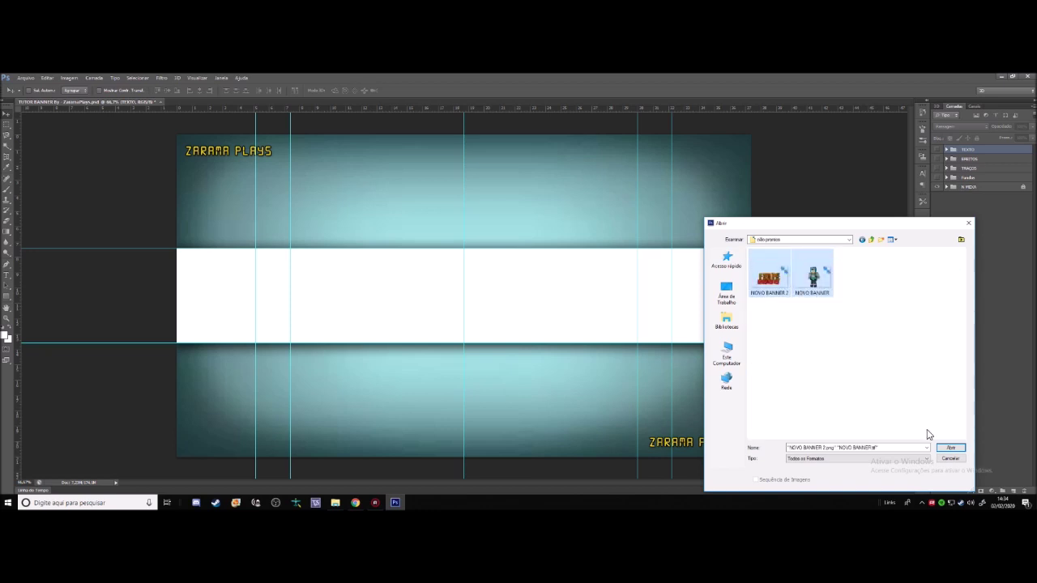
click(941, 450)
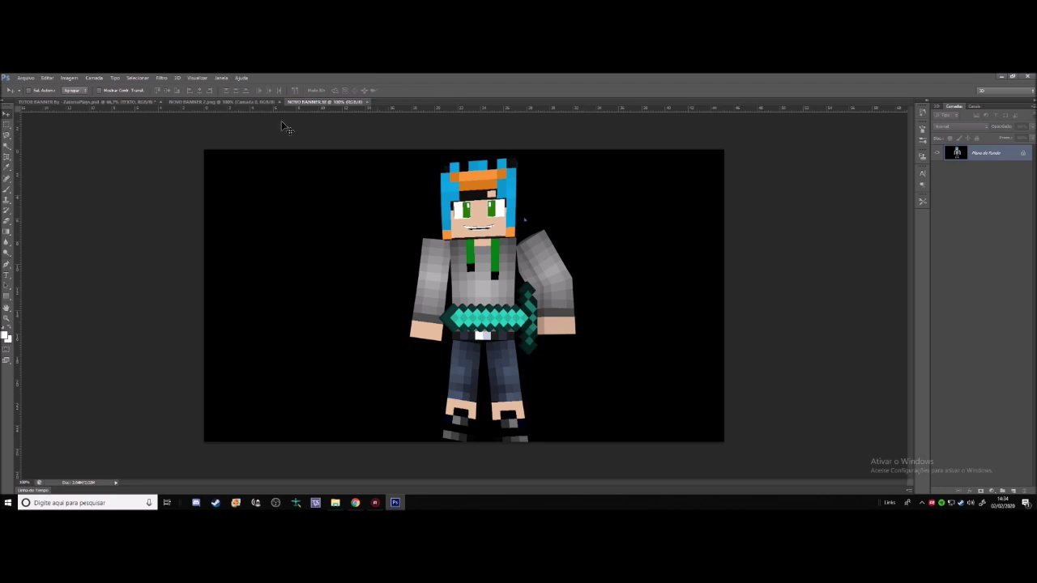
click(6, 145)
Step: Remove the character's black background with the Magic Wand and close the black-background copy
click(298, 233)
key(Delete)
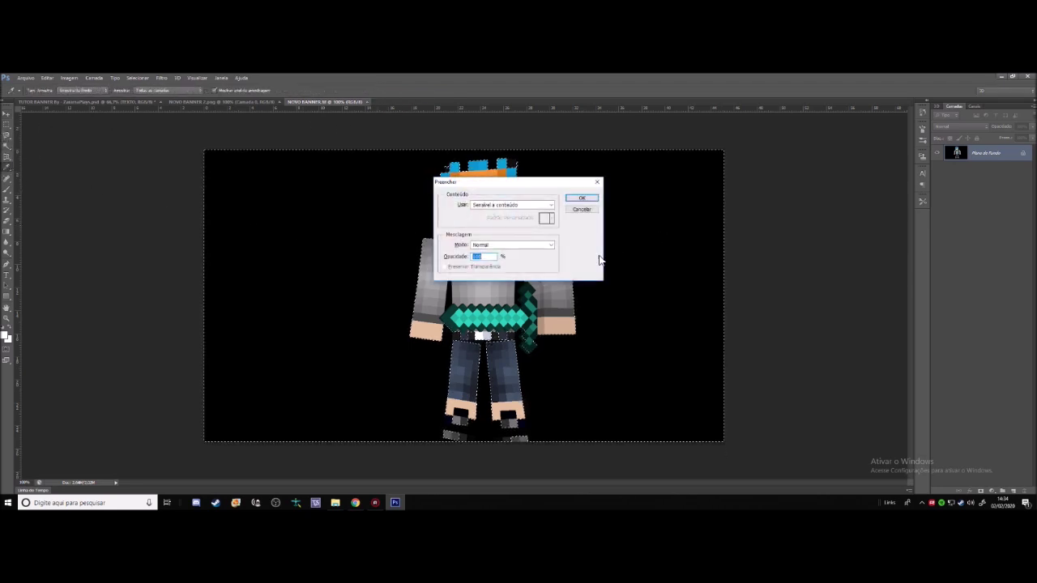
click(584, 199)
key(ctrl+d)
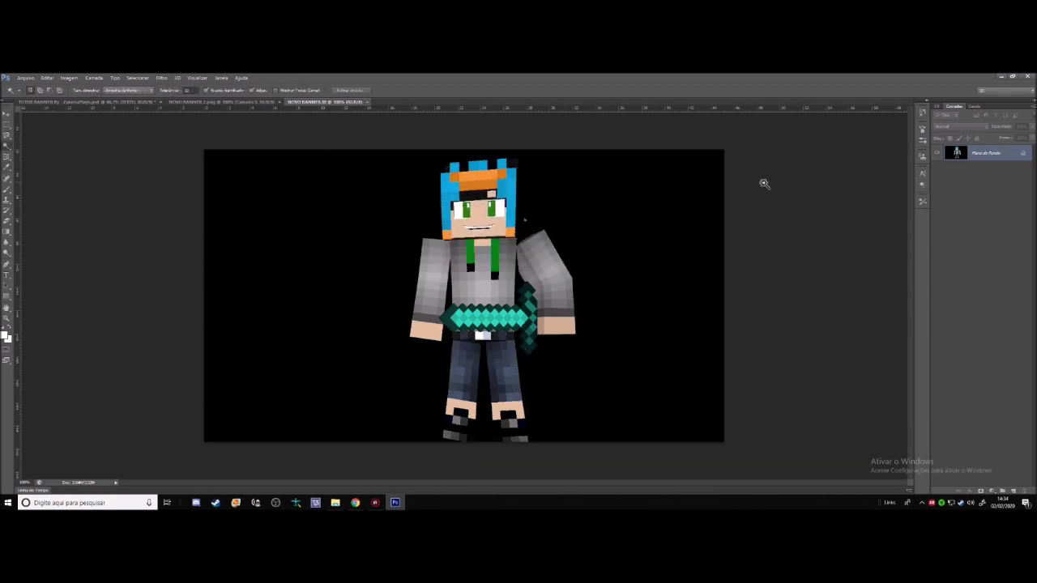
click(7, 115)
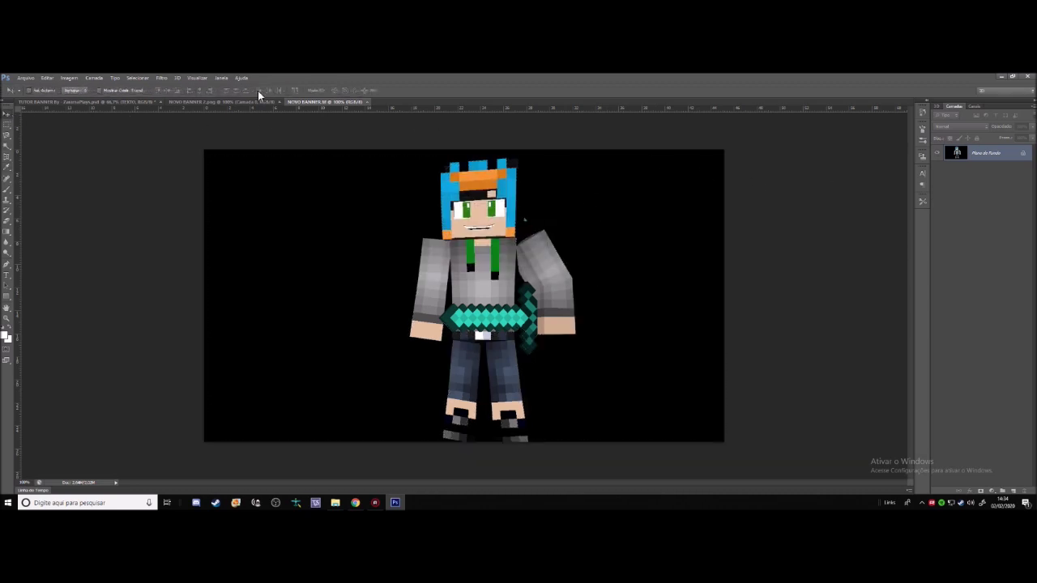
click(366, 102)
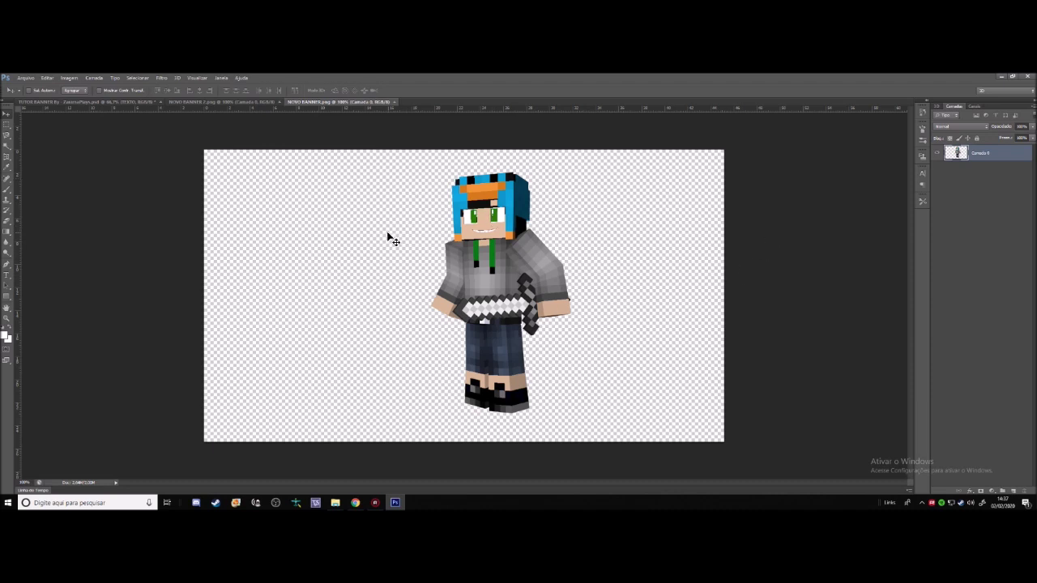
right_click(230, 103)
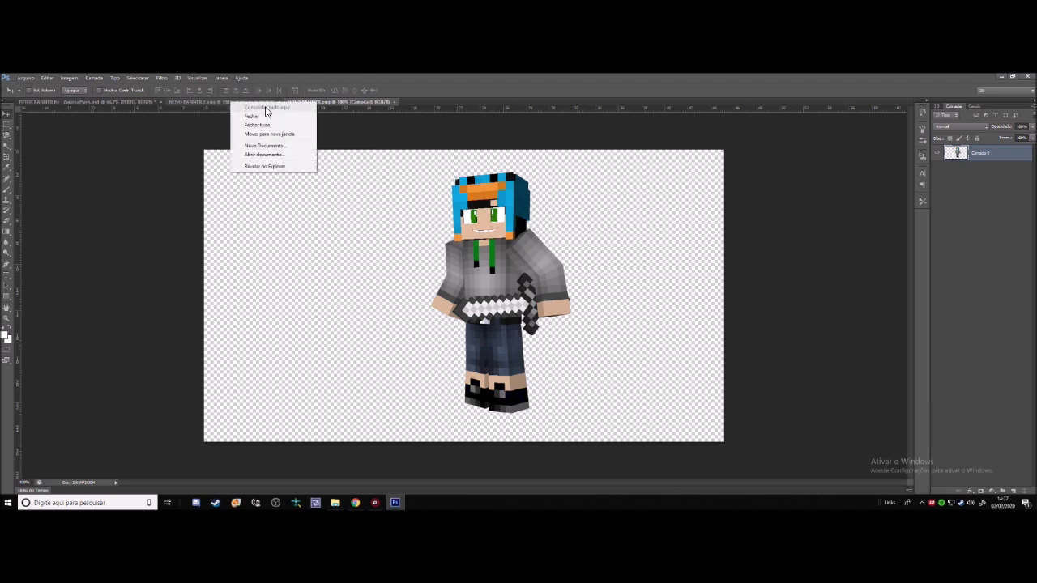
Step: Copy the FELIPE 3D logo from NOVO BANNER 2 into the ZaramaPlays banner, enlarged and centred on the band
click(271, 104)
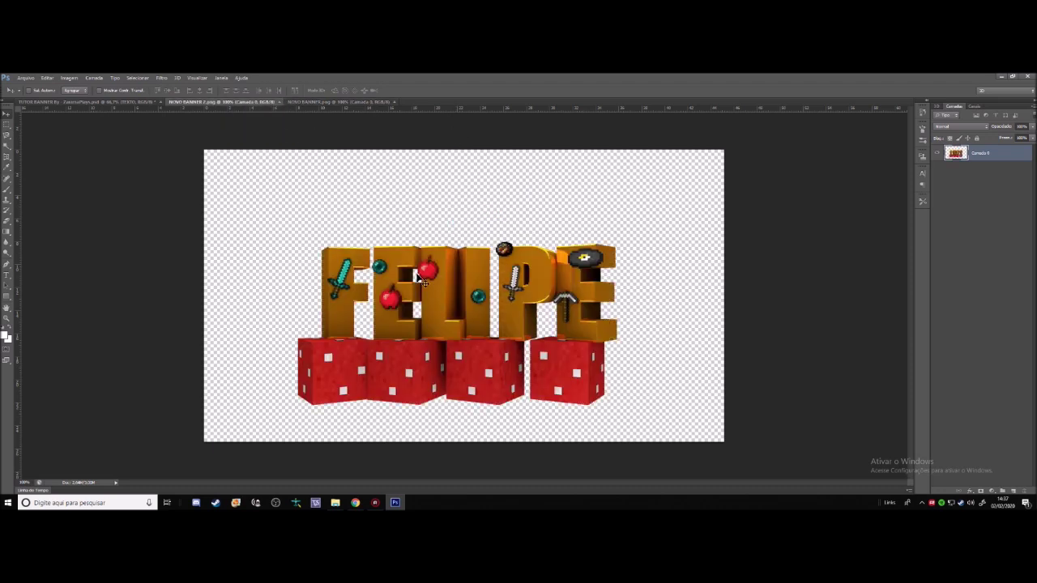
drag(514, 350, 466, 336)
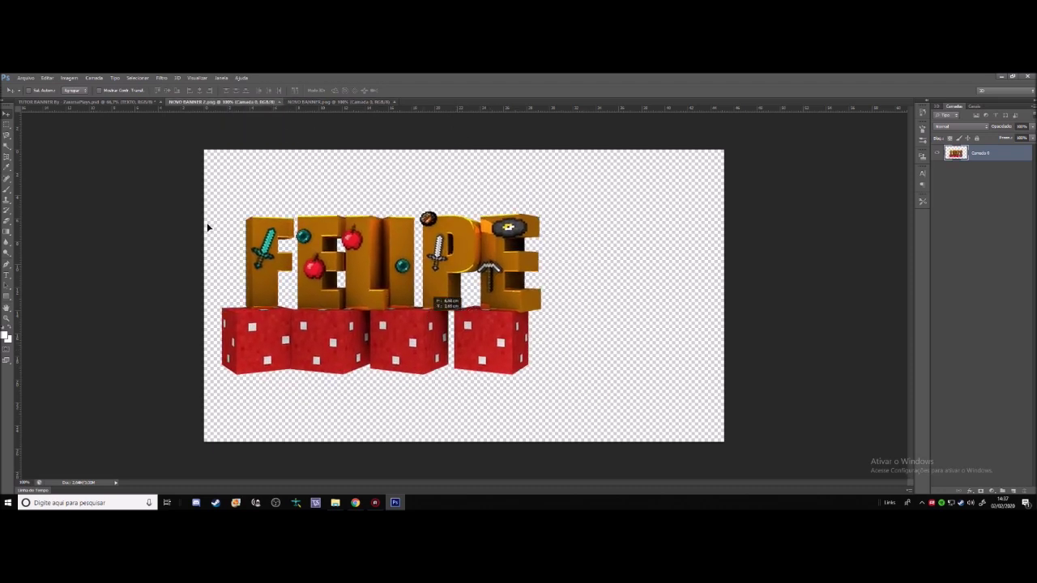
drag(488, 313, 478, 328)
key(ctrl+t)
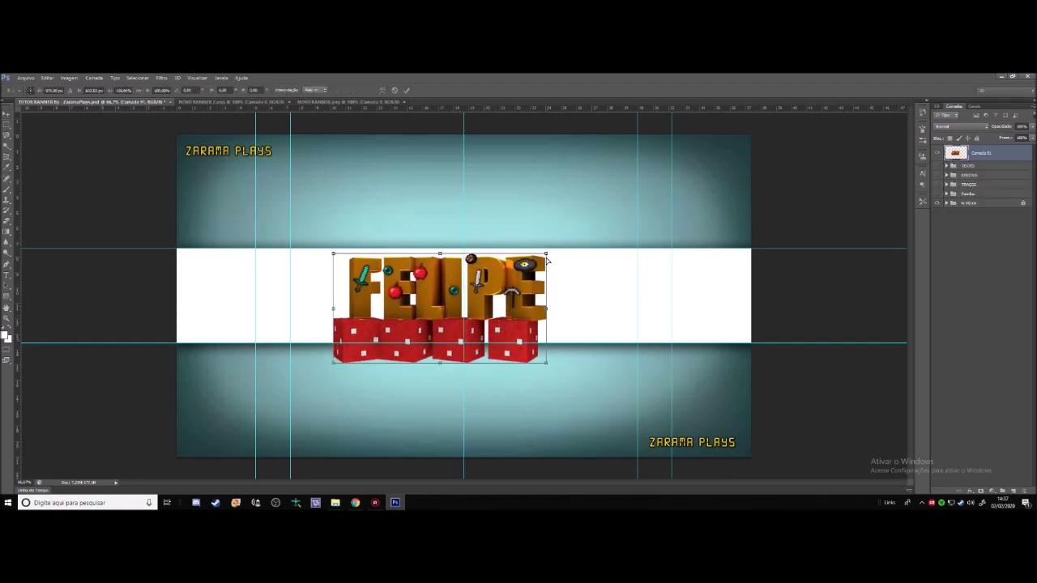
drag(547, 254, 566, 247)
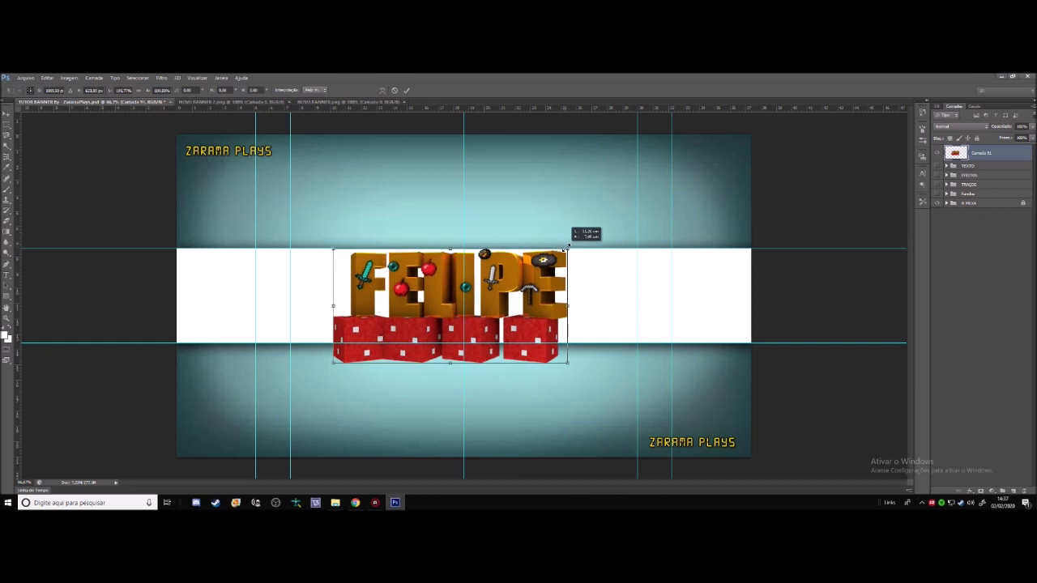
mouse_move(481, 305)
mouse_down()
mouse_move(508, 308)
mouse_move(504, 316)
mouse_up()
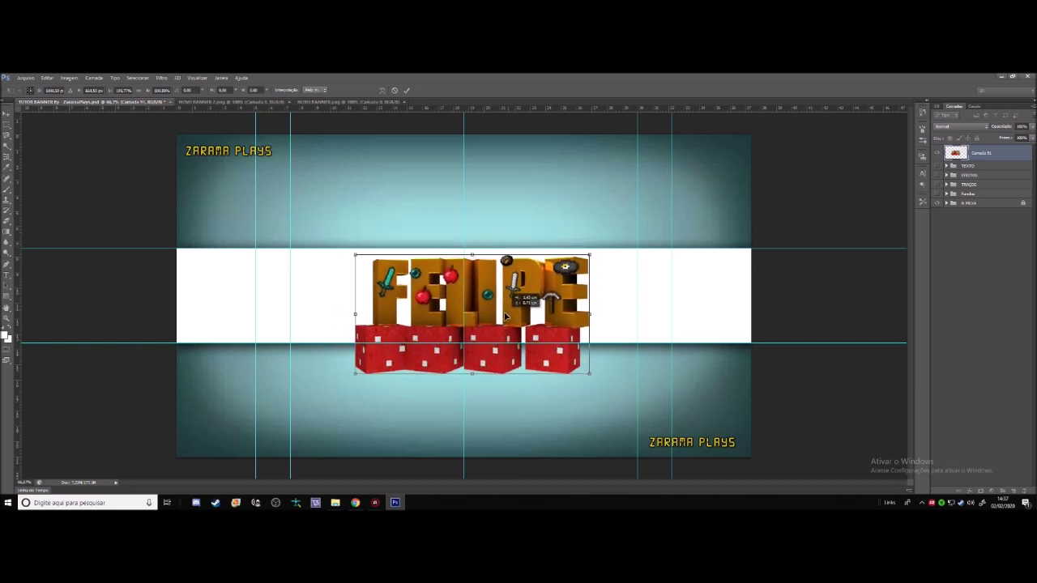
click(12, 116)
click(444, 225)
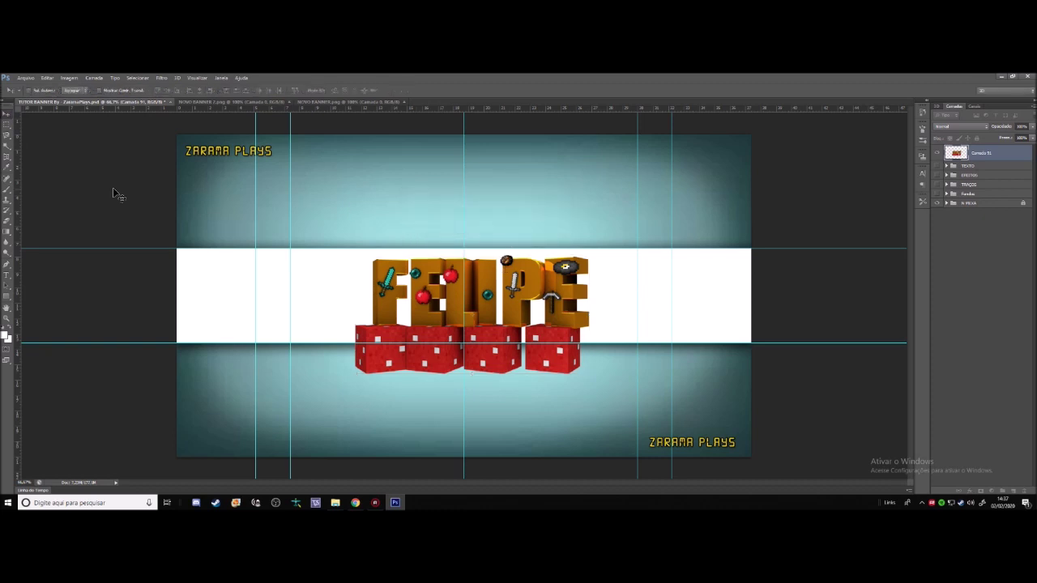
click(5, 127)
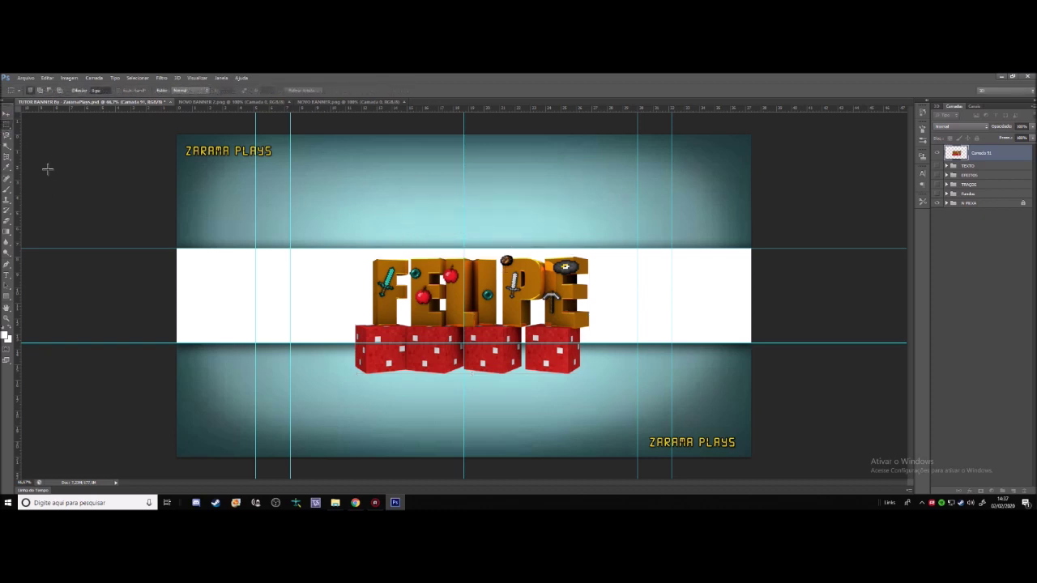
Step: Delete the FELIPE logo's red blocks that extend below the white band
drag(168, 449, 799, 340)
key(Delete)
key(ctrl+d)
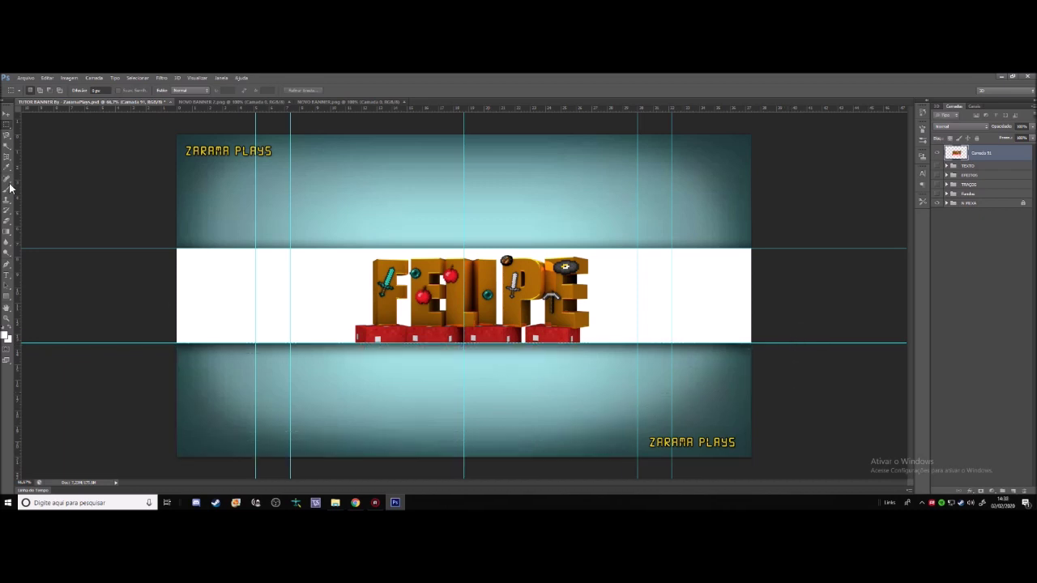
click(5, 114)
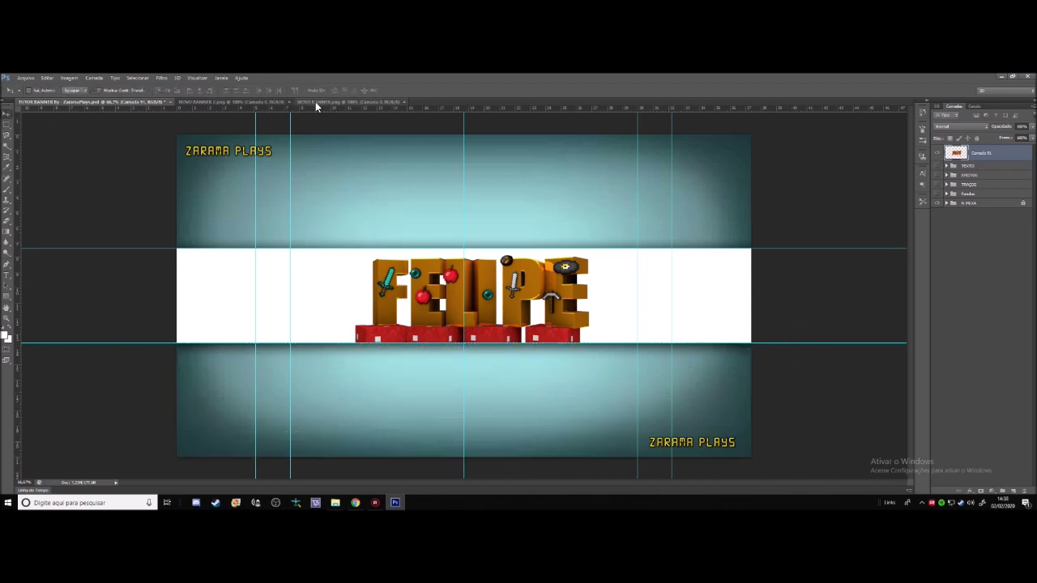
Step: Copy the Minecraft character beside FELIPE and delete its legs below the white band
click(315, 101)
mouse_move(483, 254)
mouse_down()
mouse_move(418, 240)
mouse_move(468, 261)
mouse_up()
mouse_move(422, 236)
mouse_down()
mouse_move(597, 312)
mouse_move(293, 290)
mouse_move(320, 311)
mouse_move(630, 316)
mouse_move(630, 306)
mouse_up()
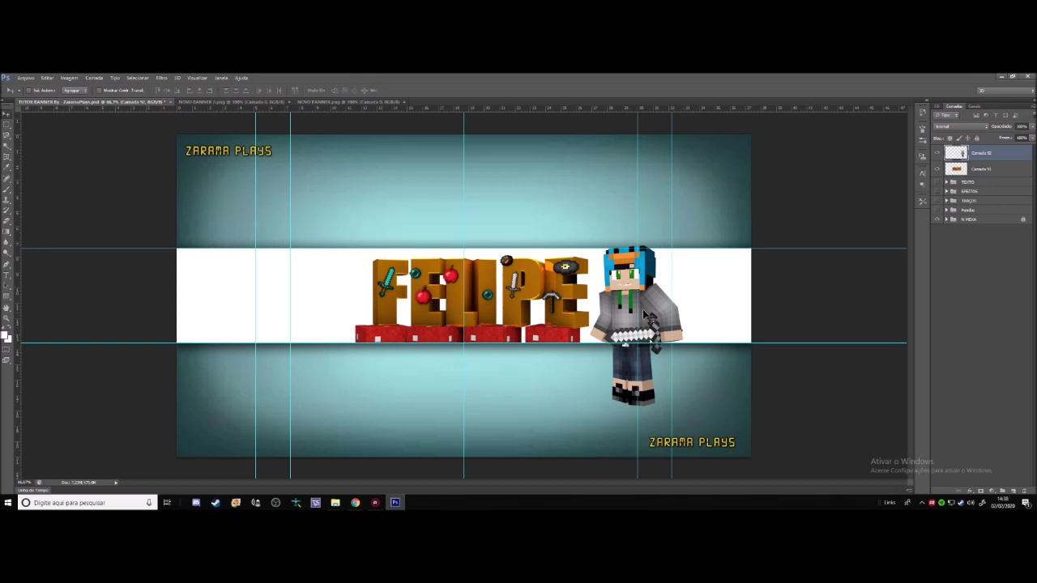
click(6, 122)
drag(178, 135, 852, 247)
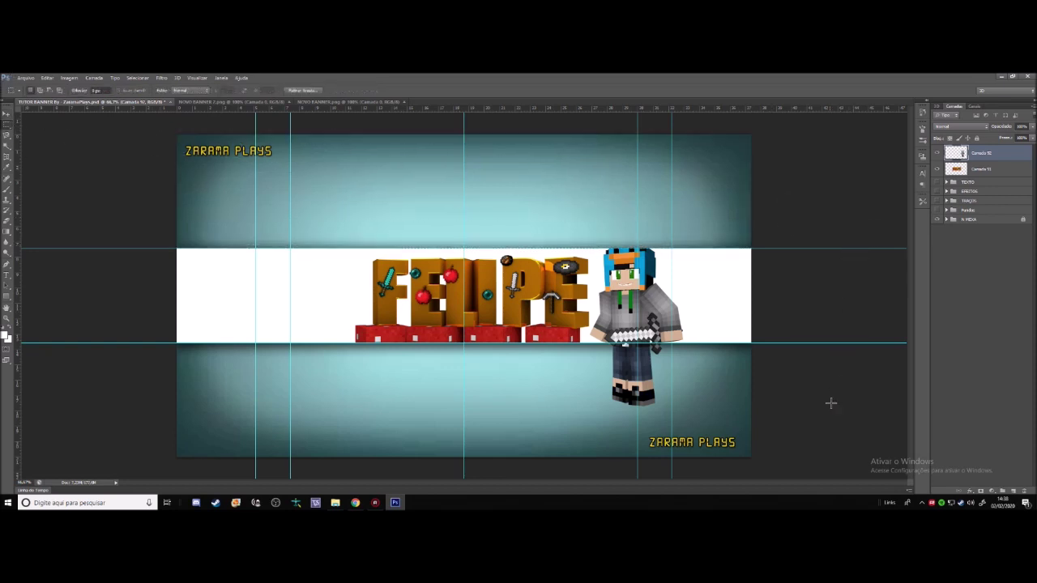
drag(764, 472, 126, 343)
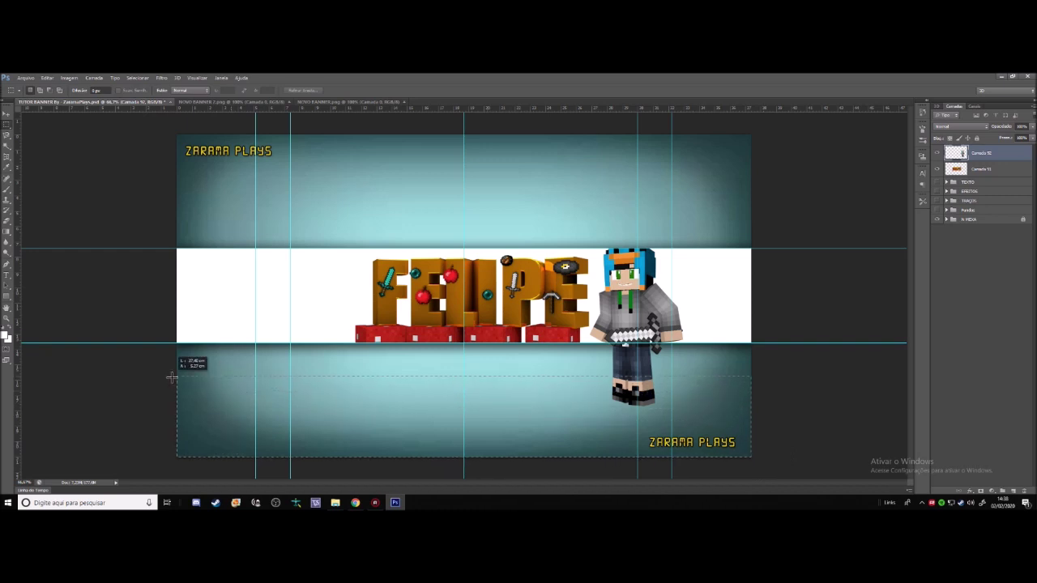
key(Delete)
key(ctrl+d)
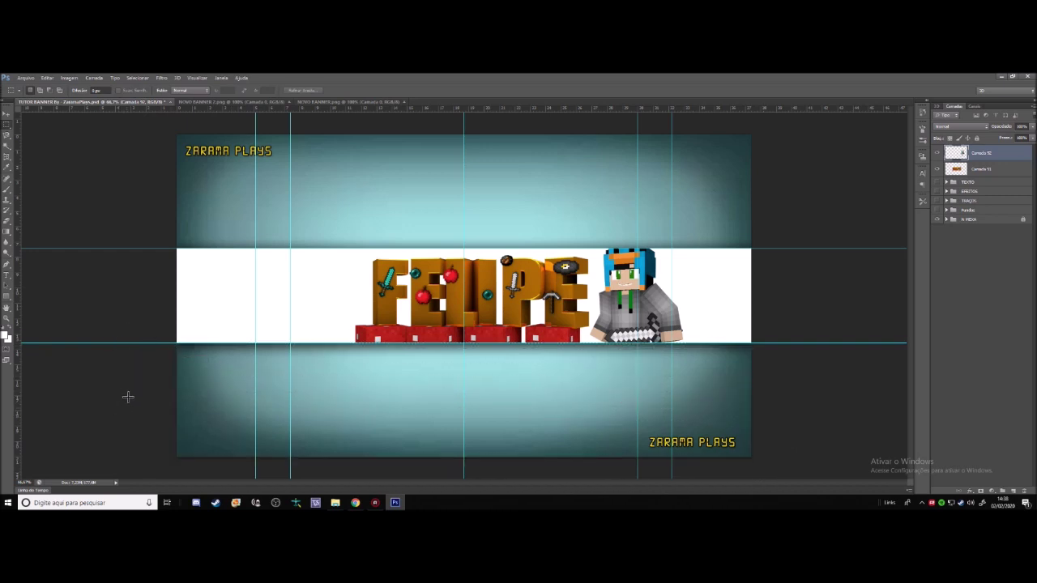
click(6, 116)
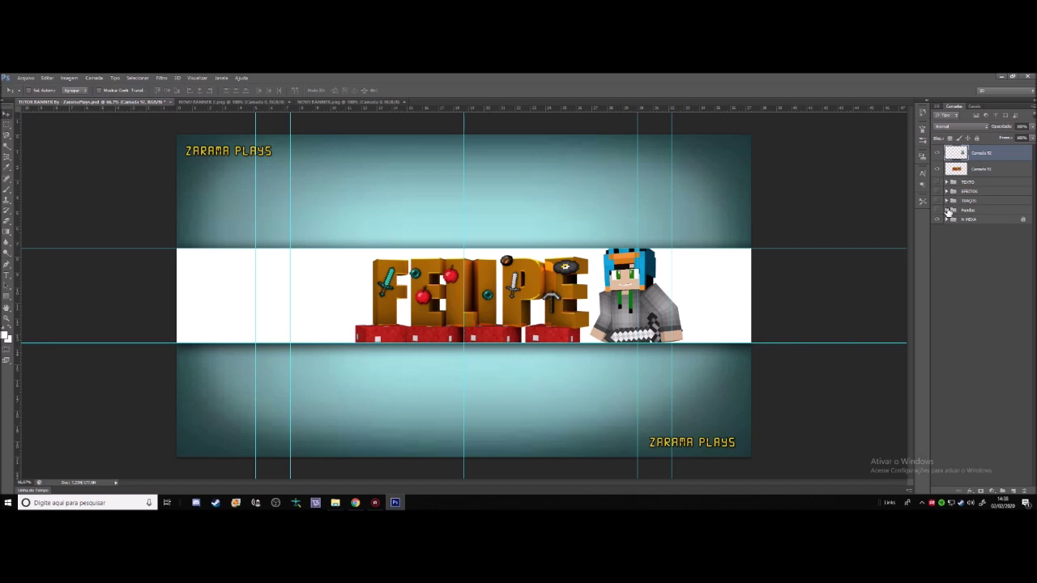
Step: Expand the Fundos group and preview the red, orange nether-block and dark blue backgrounds
click(949, 211)
click(945, 211)
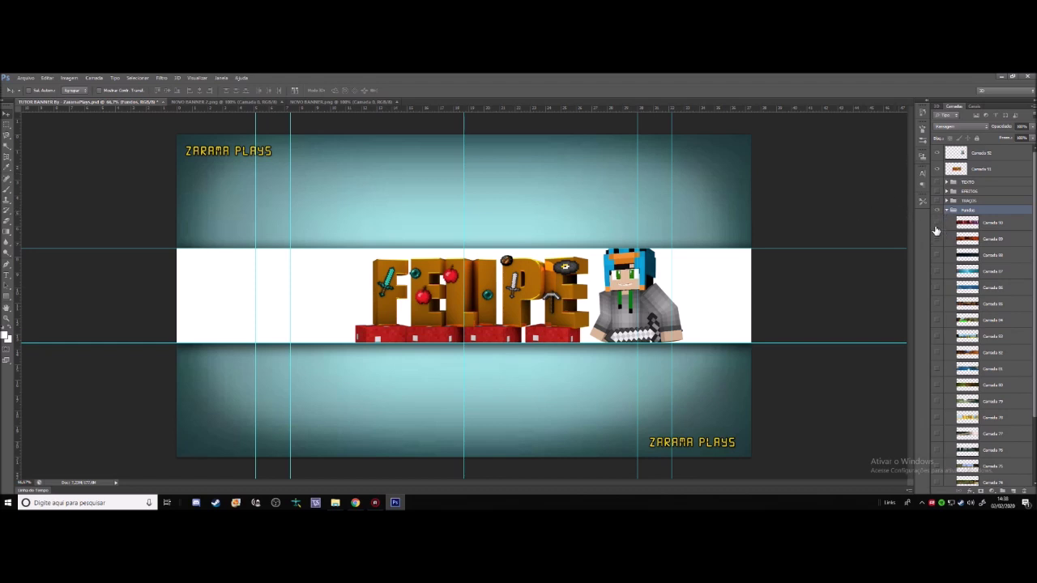
click(937, 224)
click(937, 224)
click(937, 238)
click(938, 237)
click(937, 253)
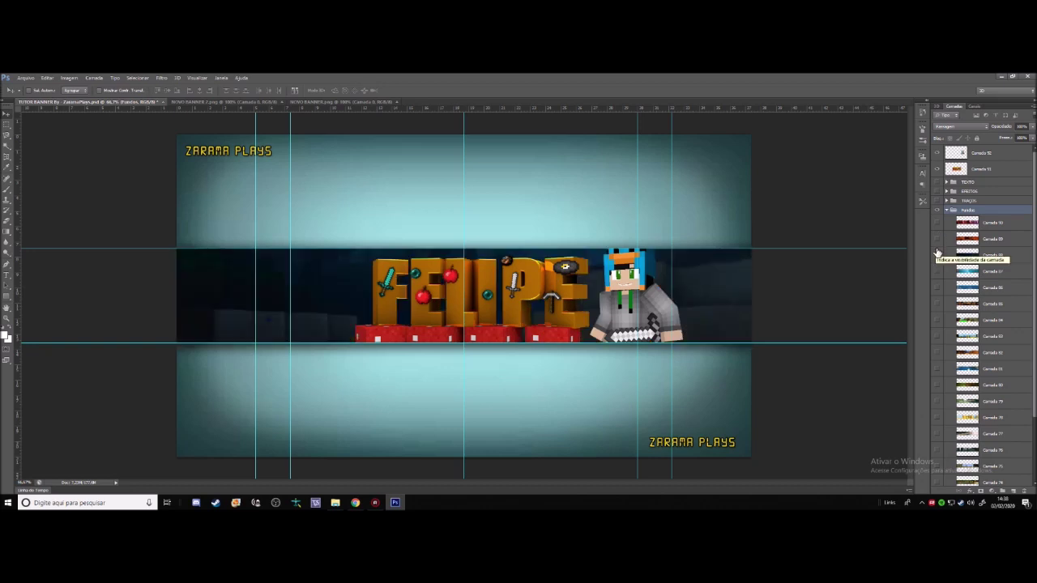
click(937, 253)
click(937, 262)
click(937, 261)
Step: Try the lighter blue, icy blue and wooden backgrounds, leaving the landscape background visible
click(937, 273)
click(937, 273)
click(937, 289)
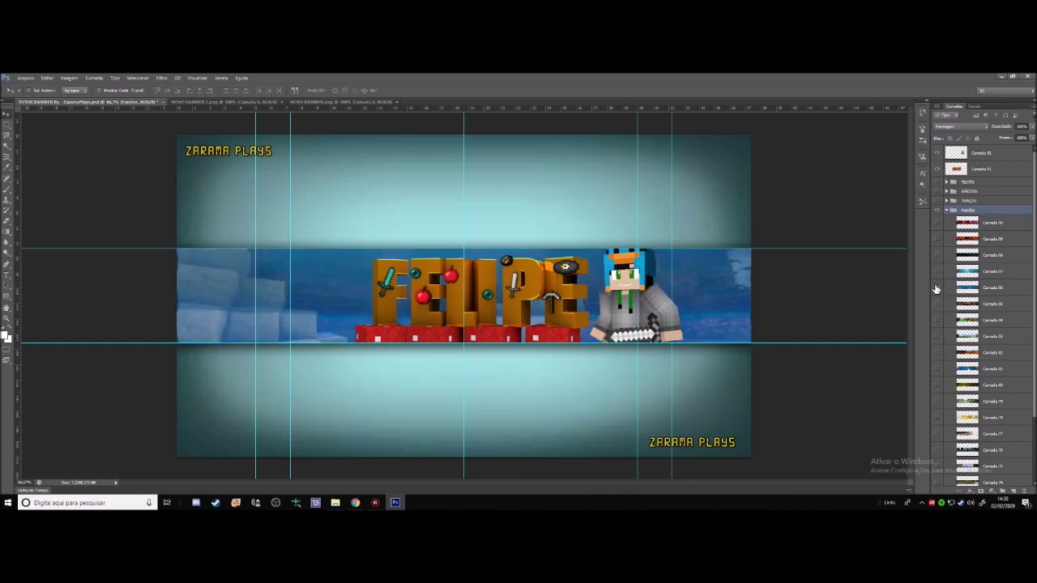
click(937, 289)
click(937, 306)
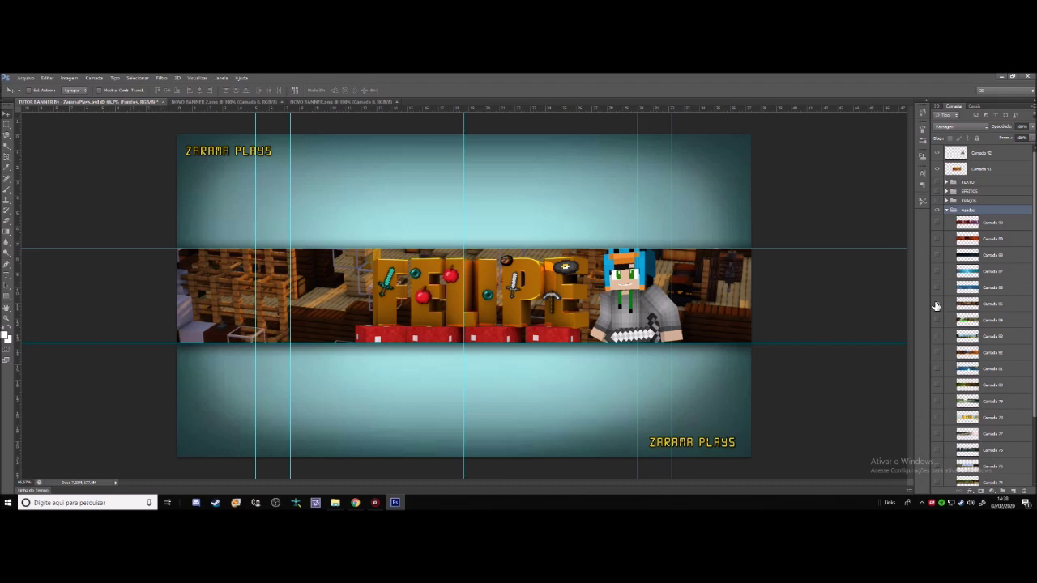
click(936, 305)
click(937, 321)
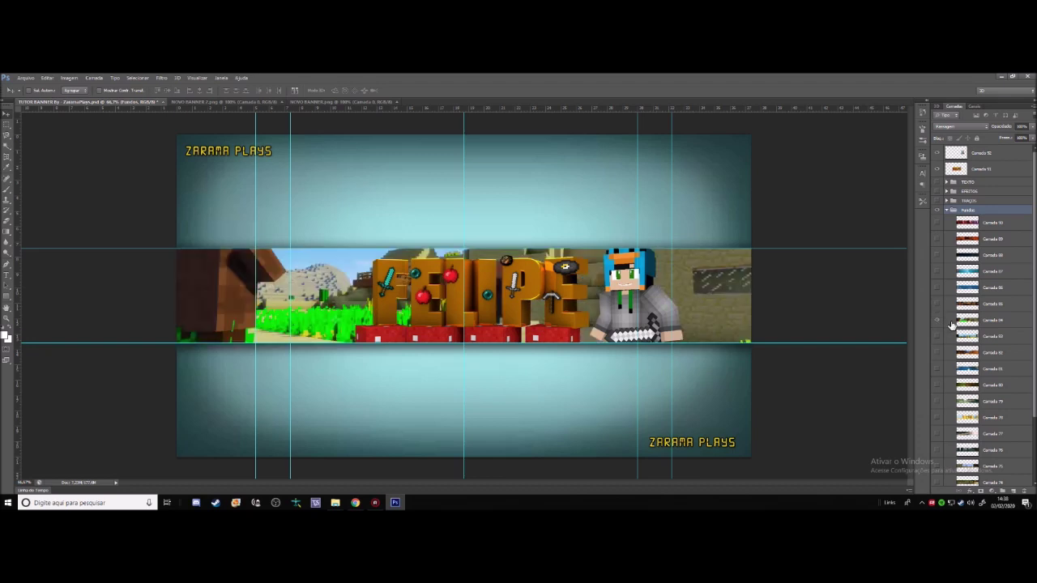
Step: Collapse Fundos and turn on the EFEITOS sparkle effects group
click(946, 210)
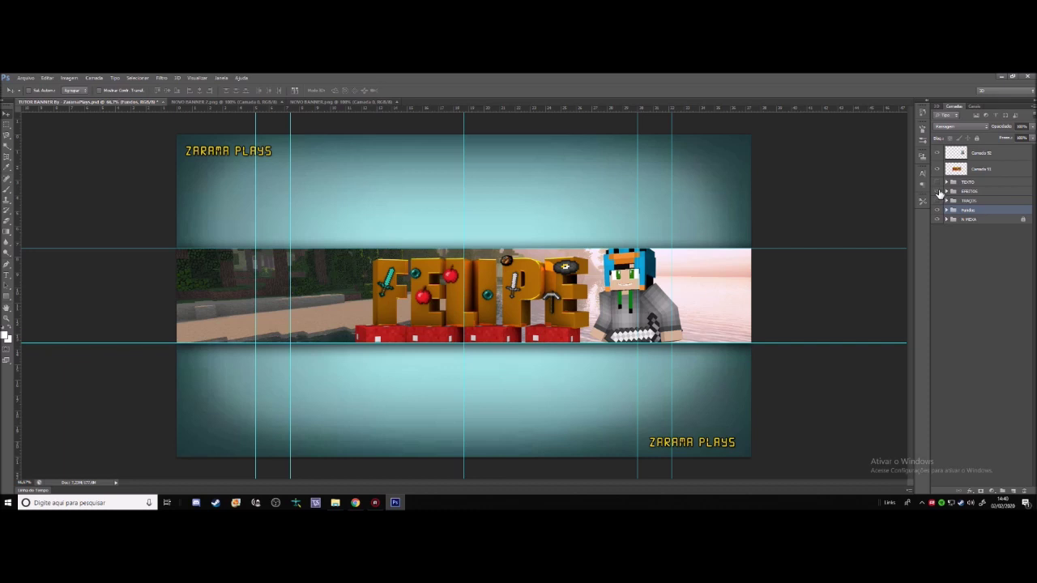
right_click(940, 192)
click(972, 304)
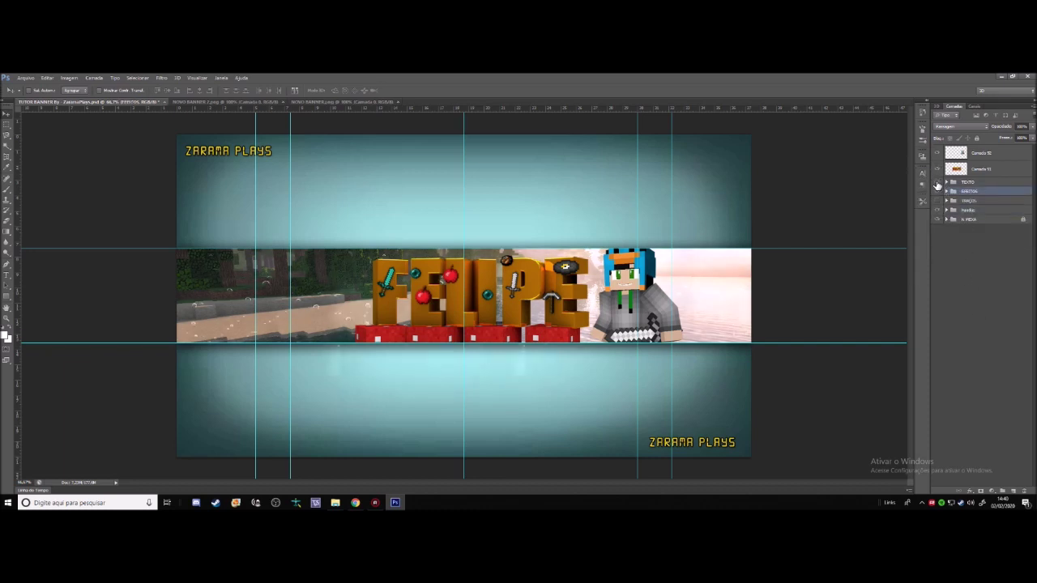
Step: Move the TEXTO group to the top and change the INSCREVA_SE caption to 'seja bem vindo'
drag(960, 184, 966, 149)
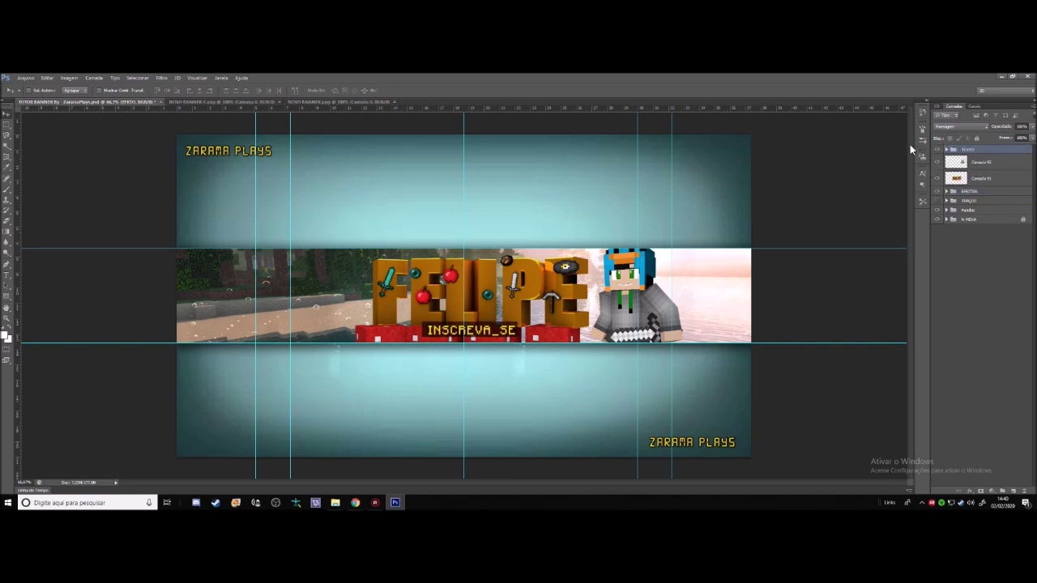
click(946, 149)
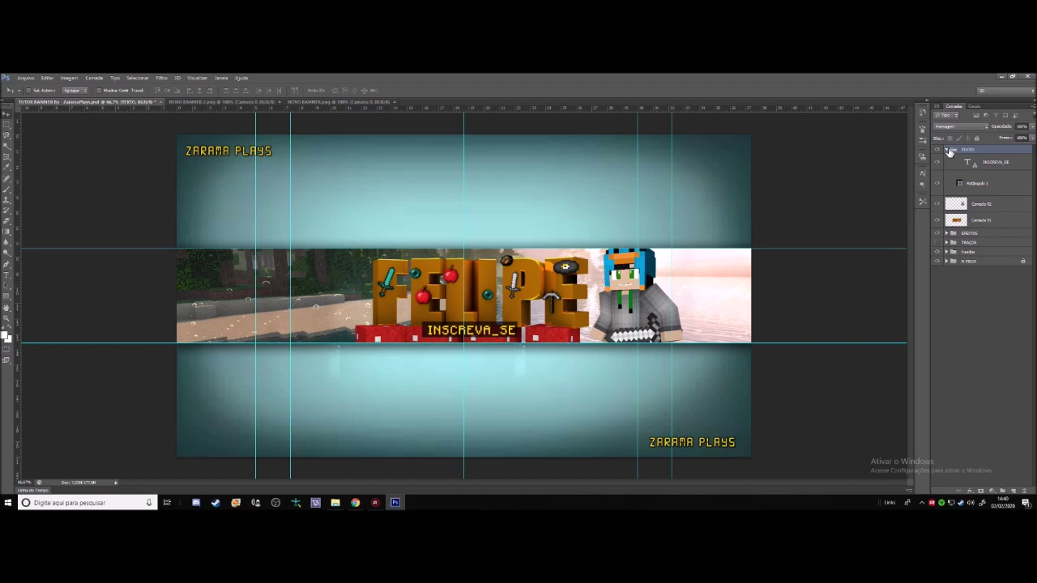
double_click(966, 162)
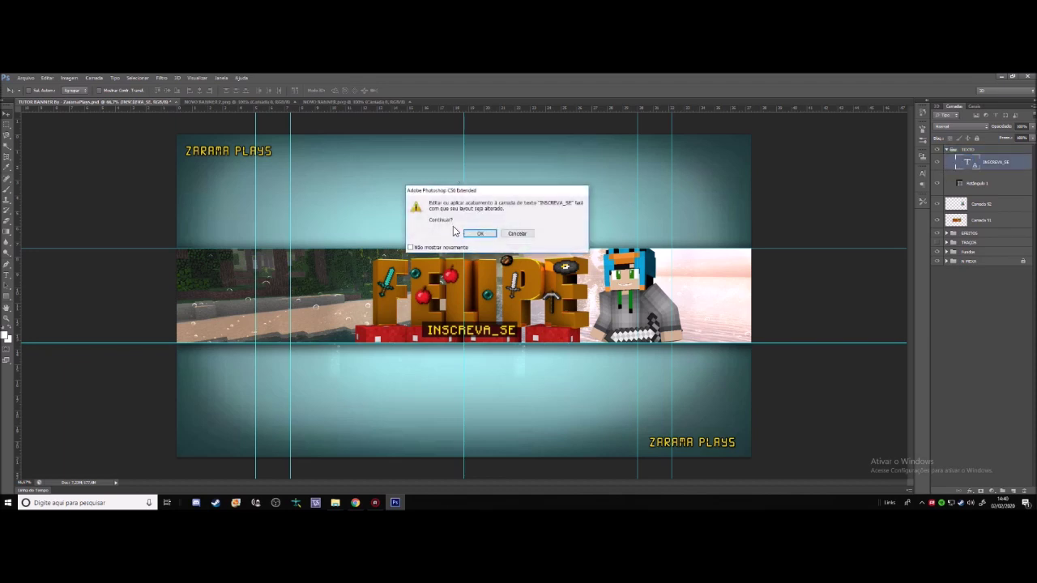
click(478, 233)
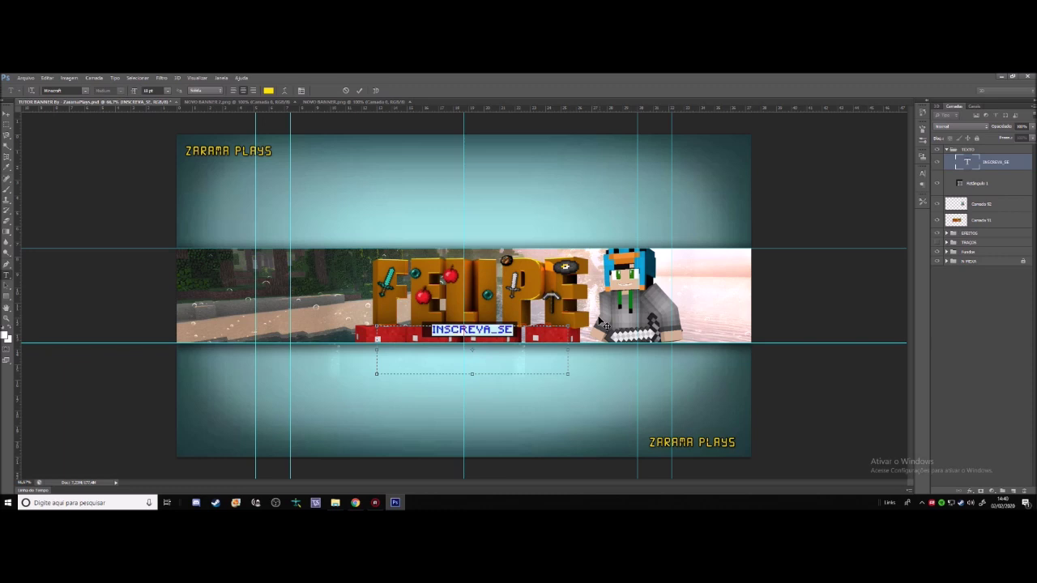
text(seja bem vindo)
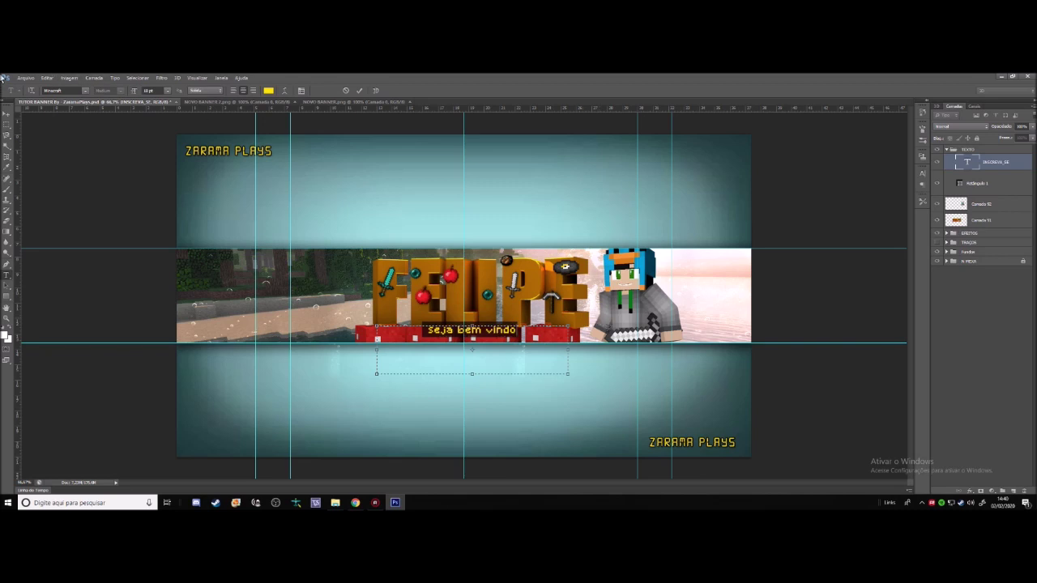
click(7, 116)
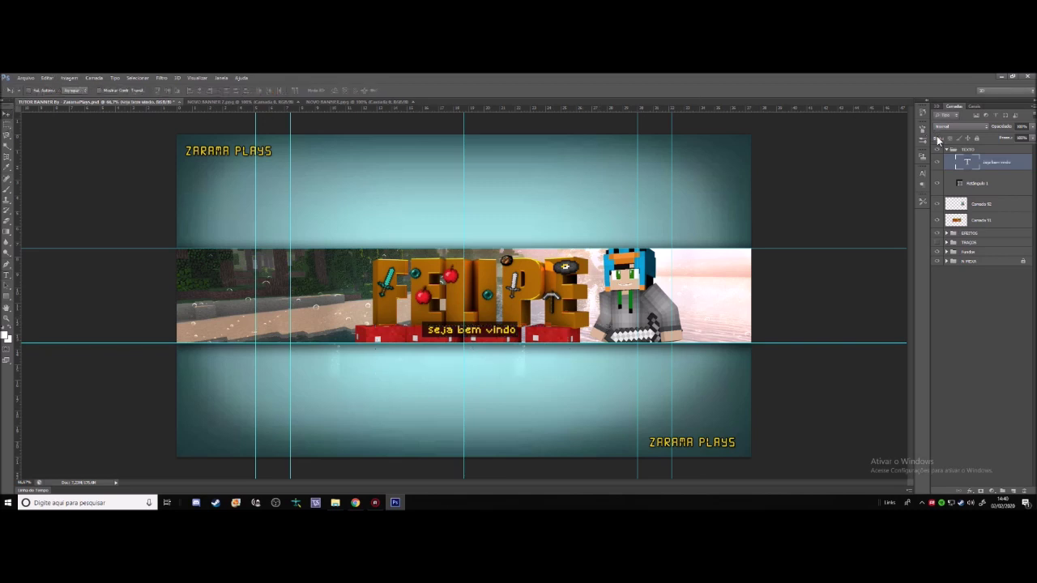
Step: Widen the Retângulo 1 caption bar on both sides with Free Transform
click(993, 192)
key(ctrl+t)
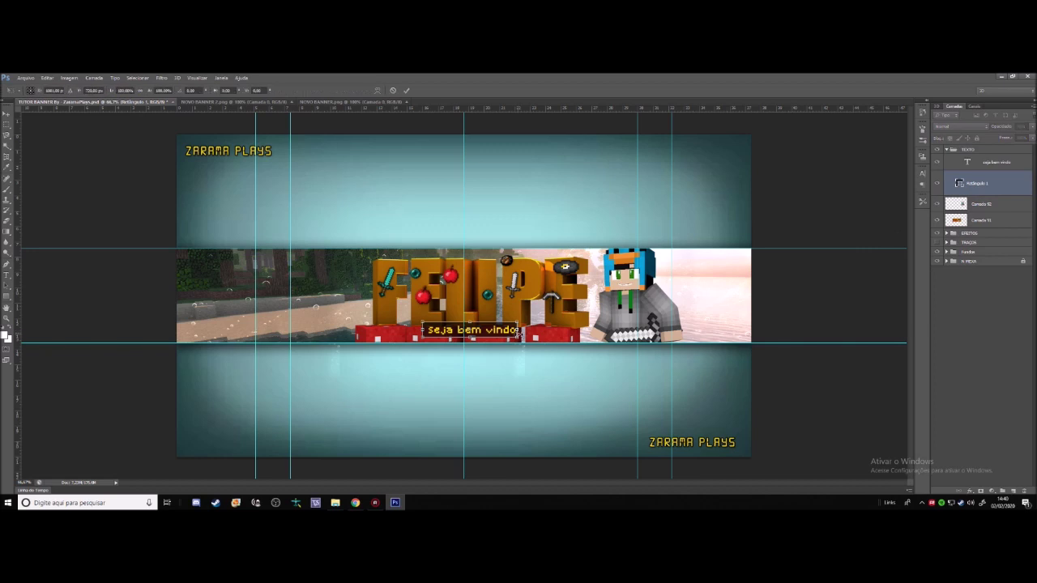
drag(519, 330, 537, 331)
drag(422, 332, 391, 337)
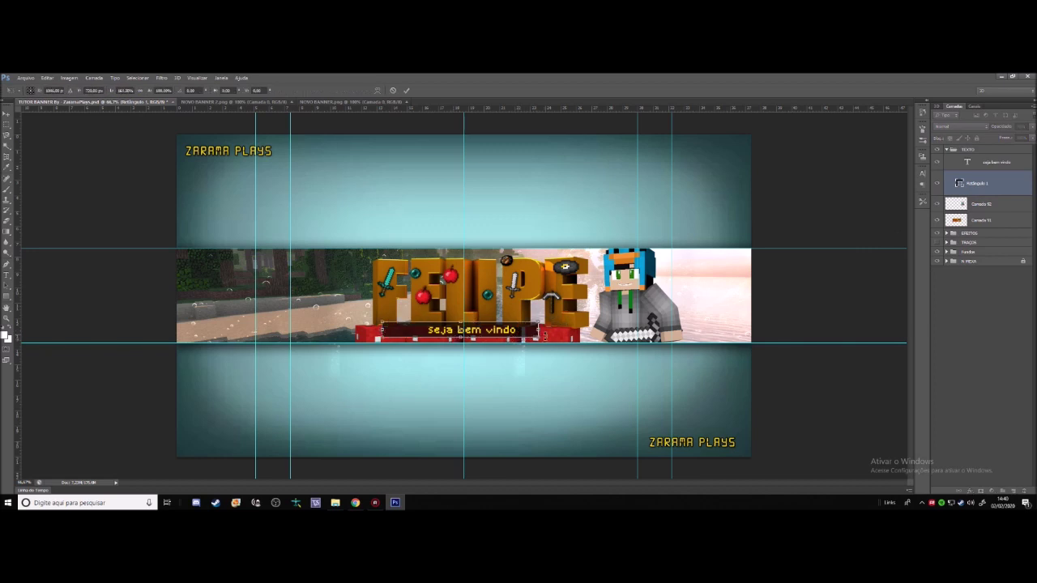
drag(537, 331, 589, 332)
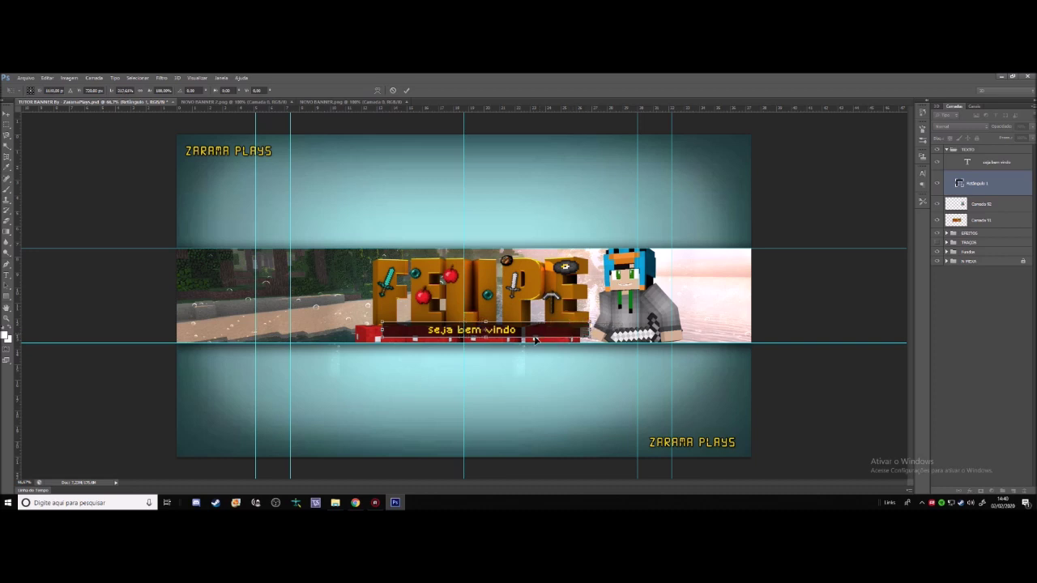
drag(386, 332, 355, 334)
click(6, 115)
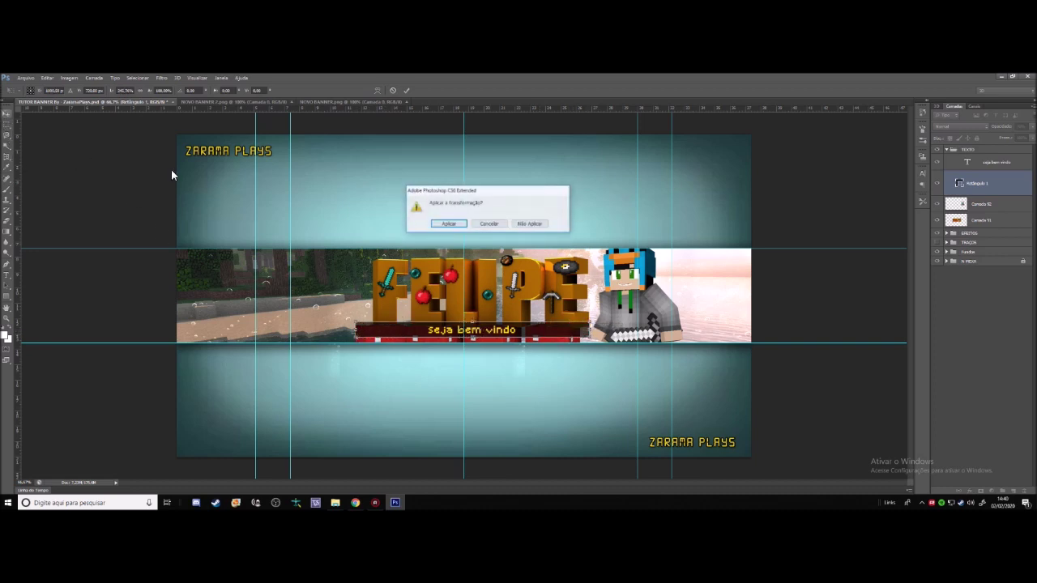
click(448, 224)
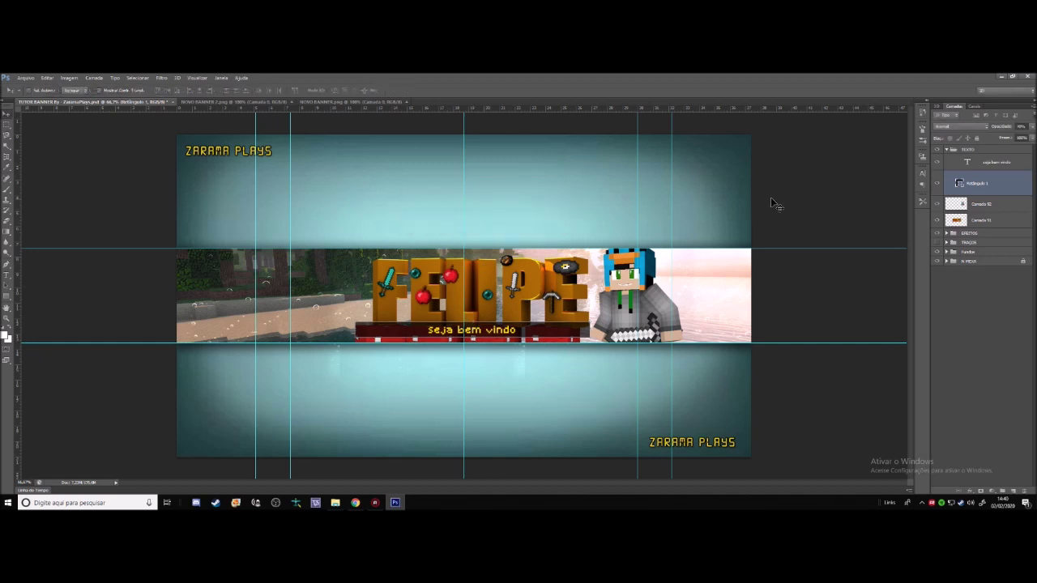
Step: Change the caption text to 'se inscreva-se e deixe o like'
double_click(966, 162)
text(se inscreva-se e deixe o like)
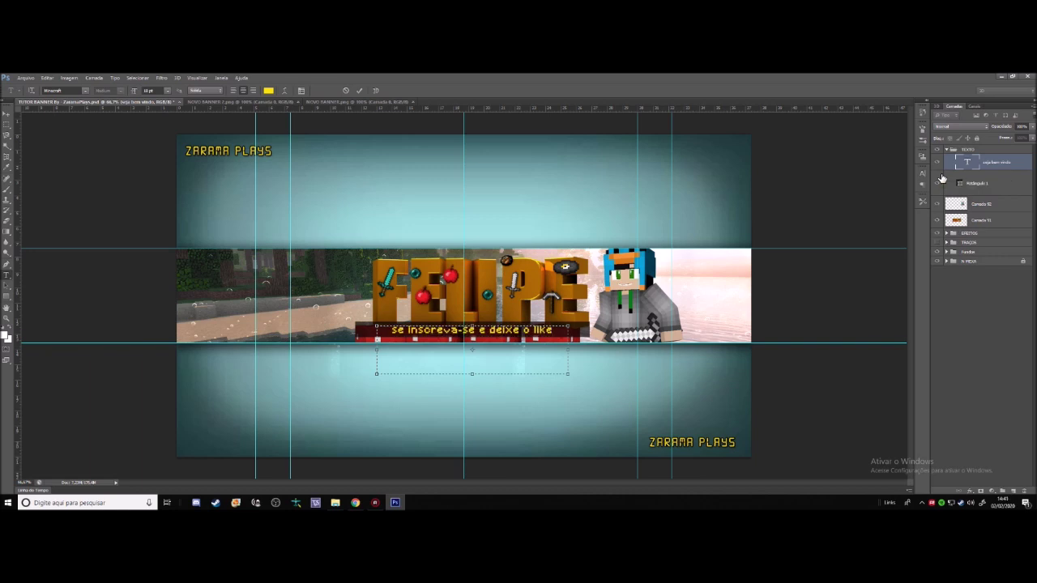
click(10, 116)
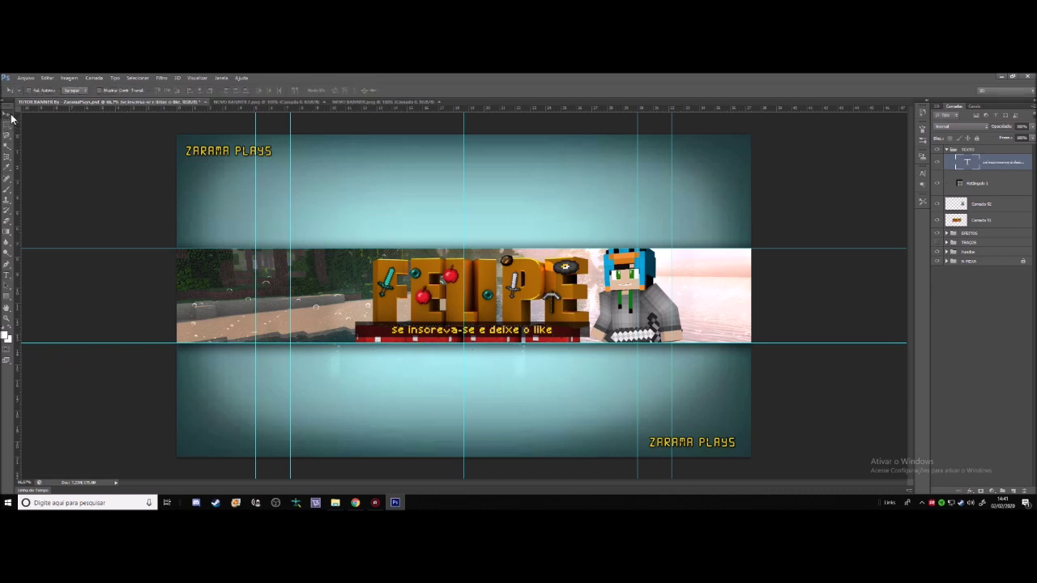
Step: Shrink the caption bar to fit the new text and show the dark stripe overlay
click(1001, 187)
key(ctrl+t)
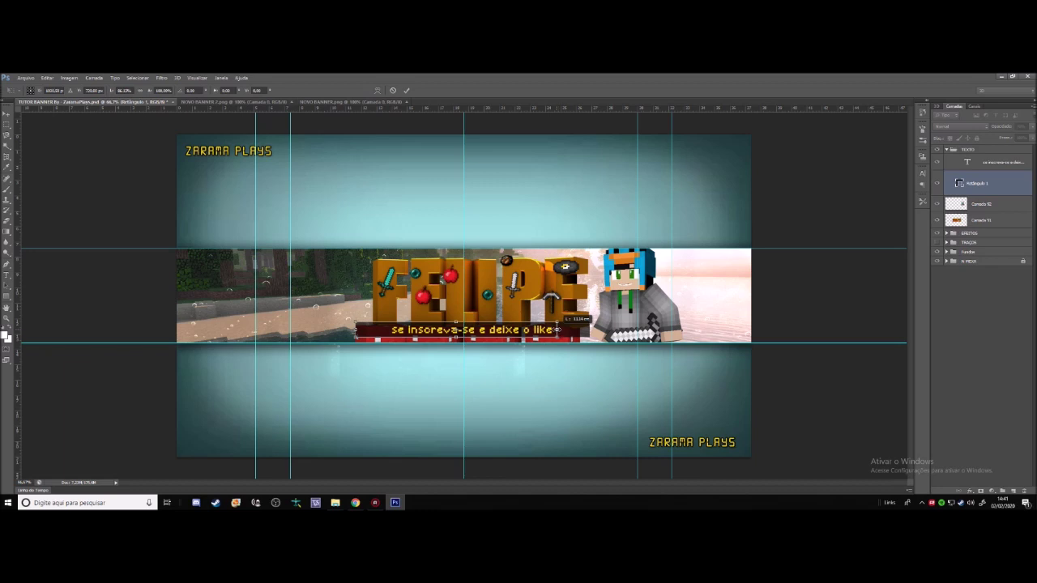
drag(587, 328, 555, 328)
drag(353, 330, 386, 329)
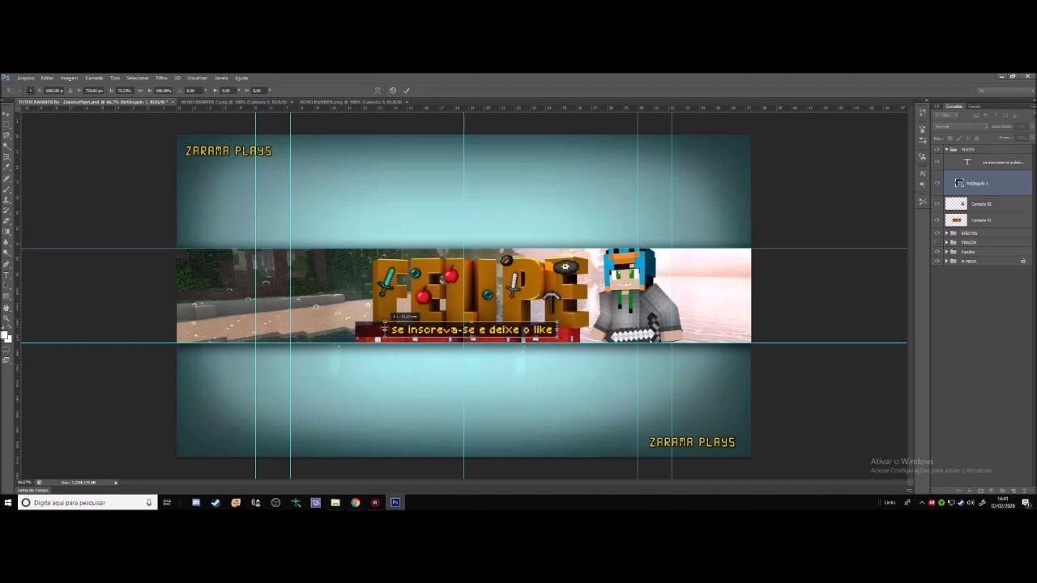
click(5, 114)
click(443, 224)
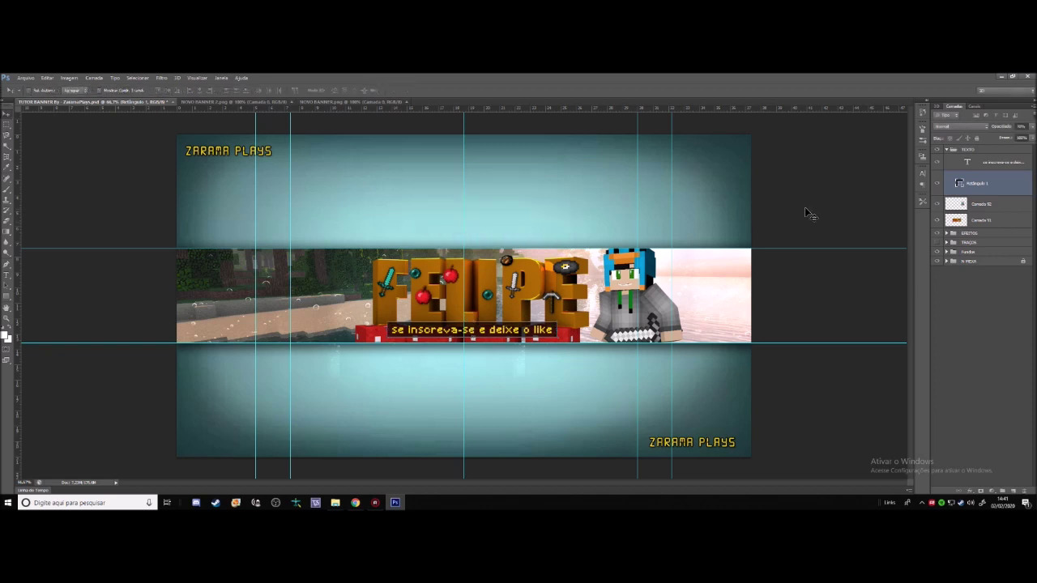
click(937, 242)
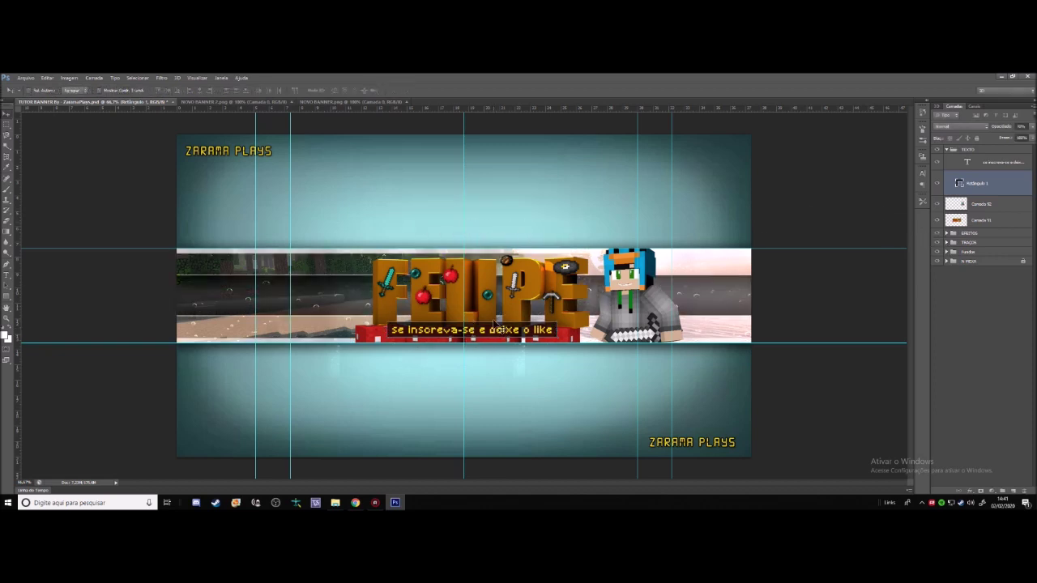
click(946, 314)
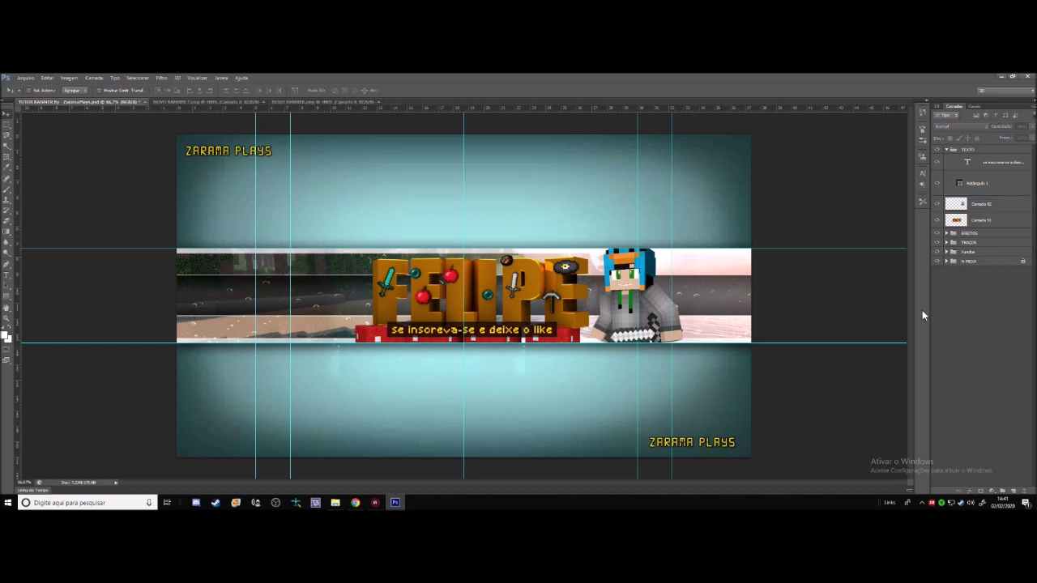
Step: Hide the teal background and close the extra NOVO BANNER documents
click(937, 262)
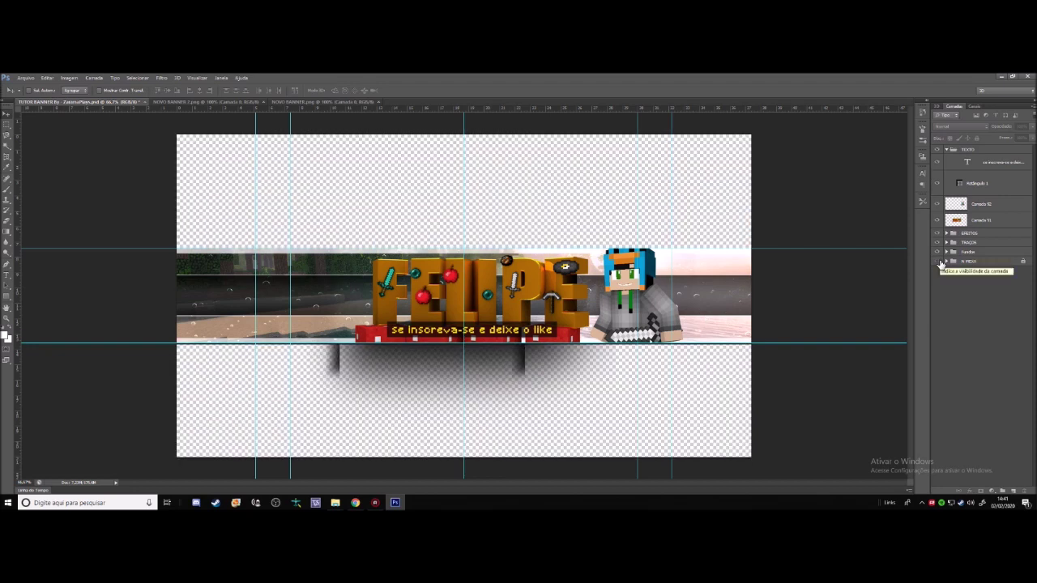
click(263, 103)
click(259, 102)
Step: Start Save As and navigate to the D:\Canal\banner folder
click(25, 78)
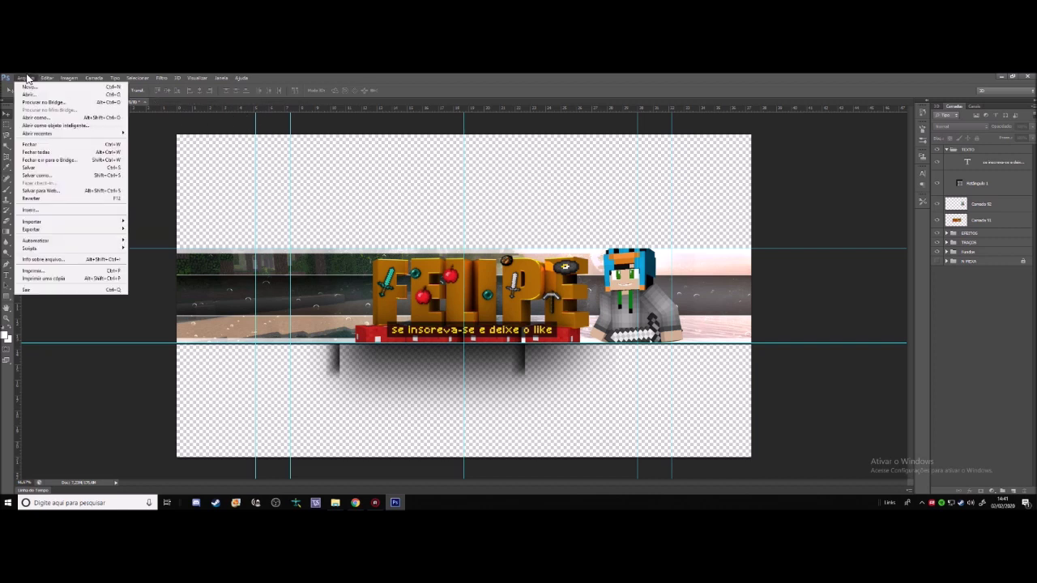
click(36, 175)
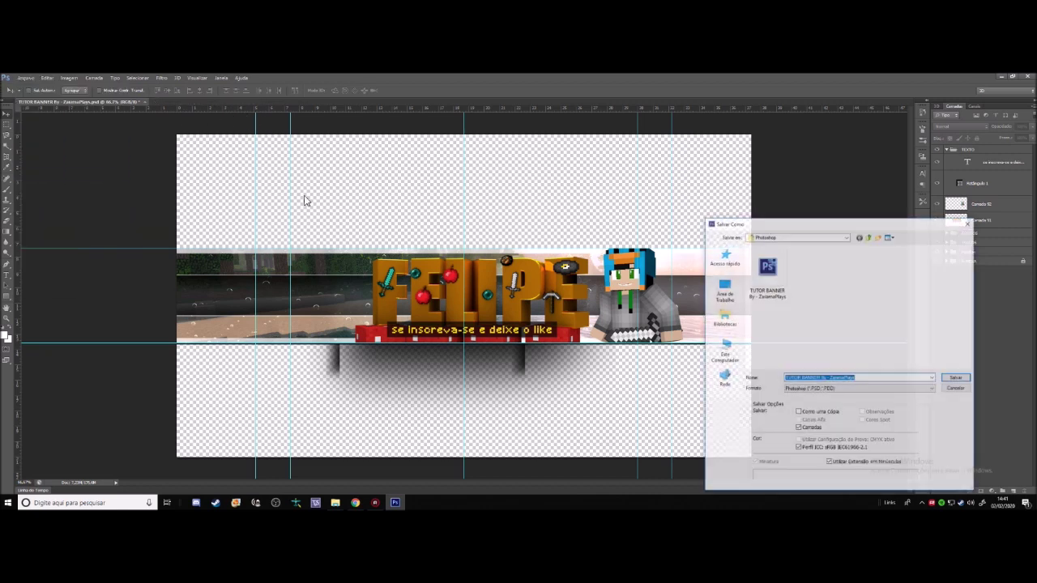
click(810, 237)
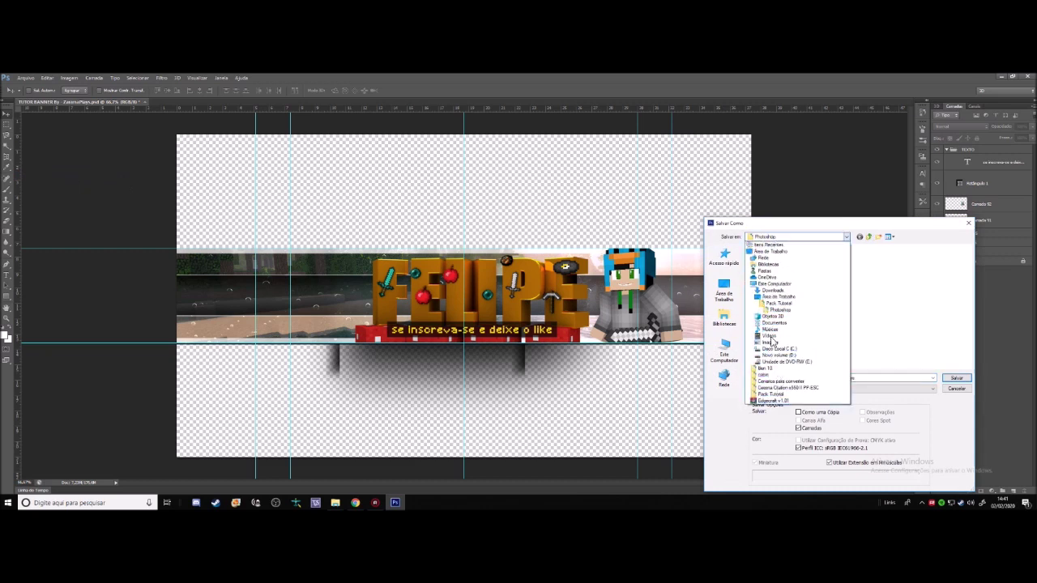
click(767, 244)
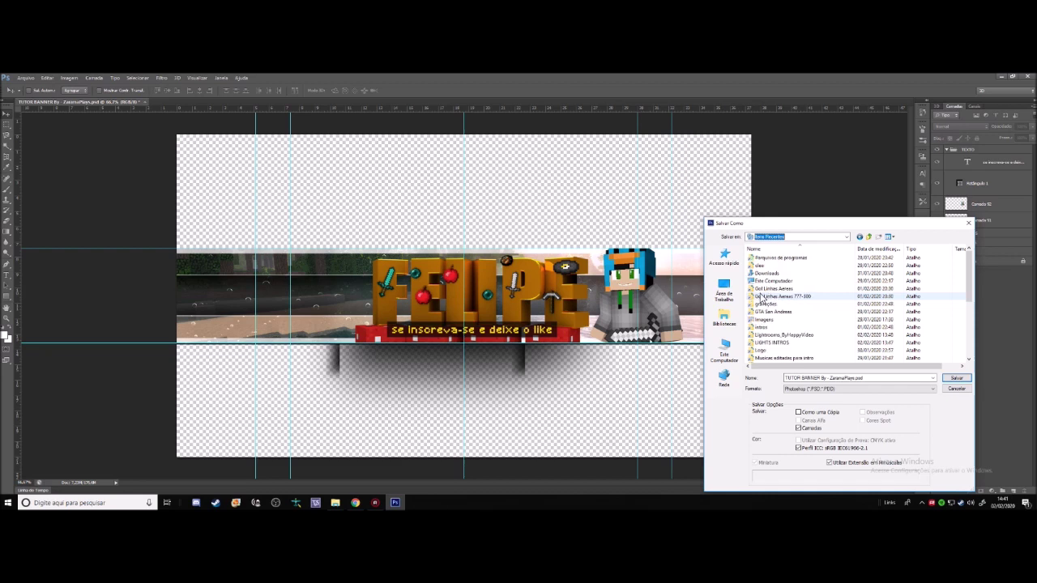
click(724, 353)
click(881, 360)
double_click(881, 359)
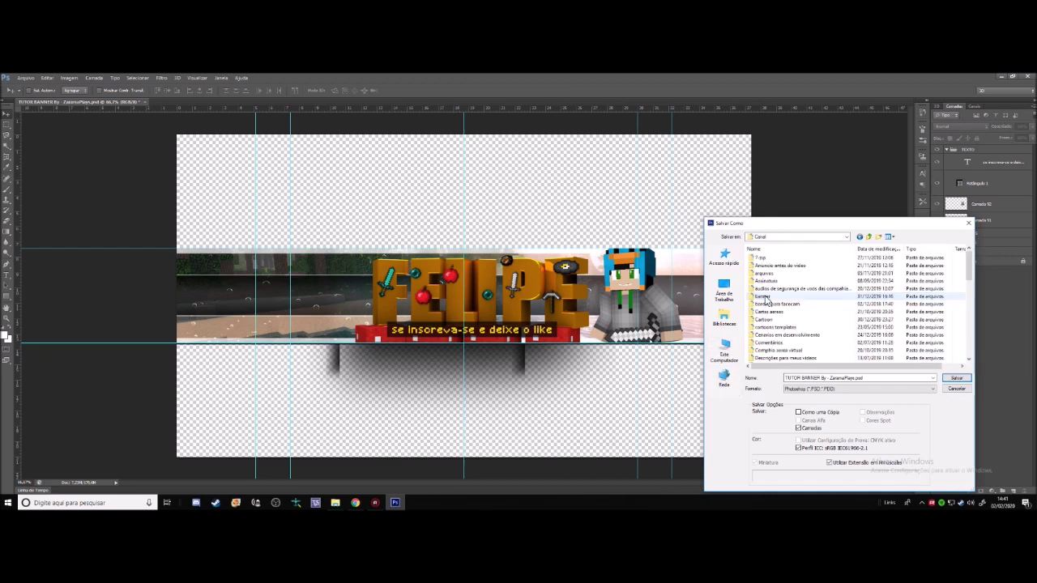
double_click(765, 296)
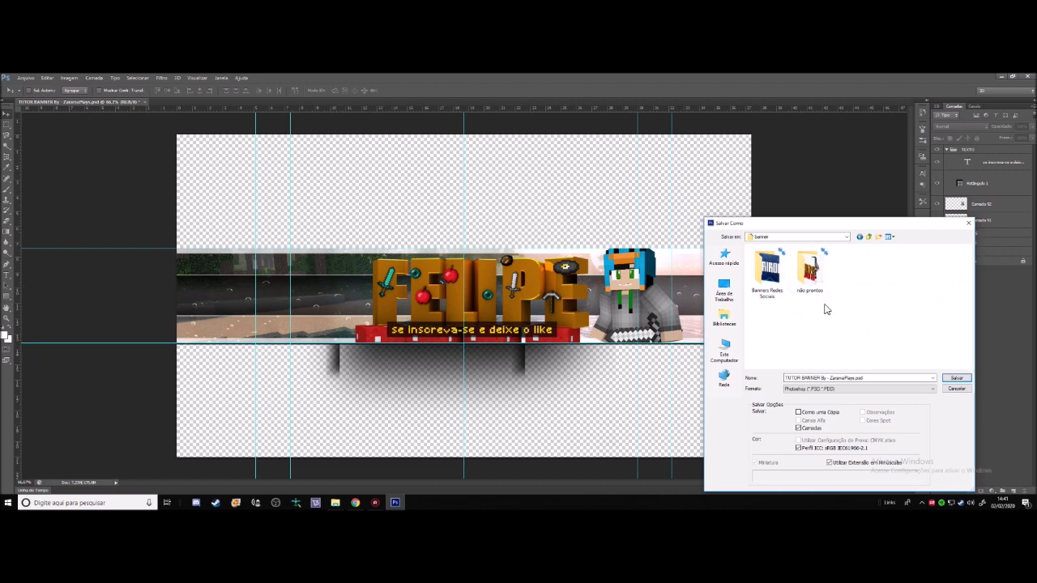
Step: Save as PNG named NOVO BANNER DO CANAL, replacing the existing file
click(819, 390)
click(854, 484)
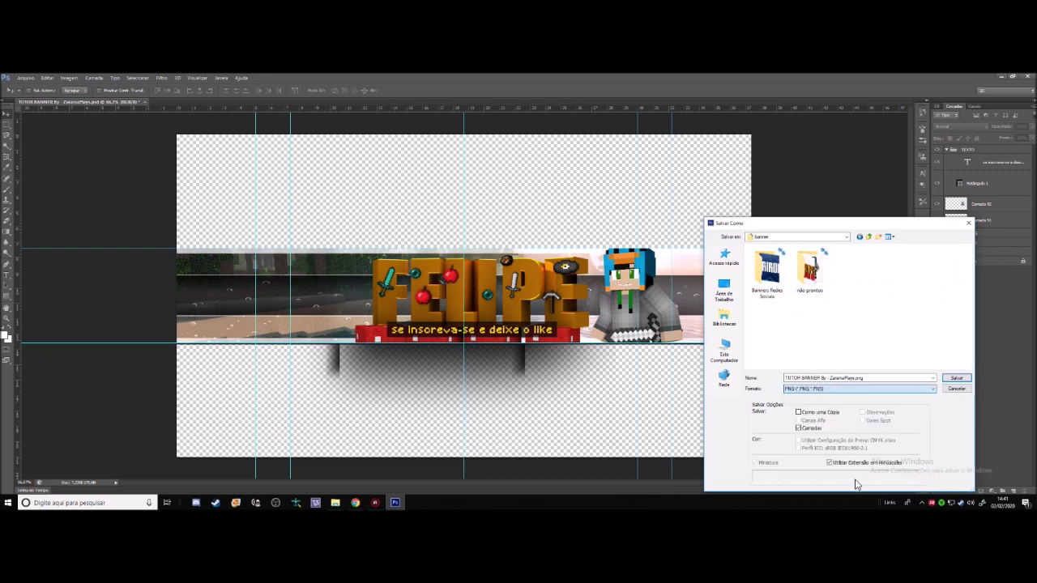
click(937, 276)
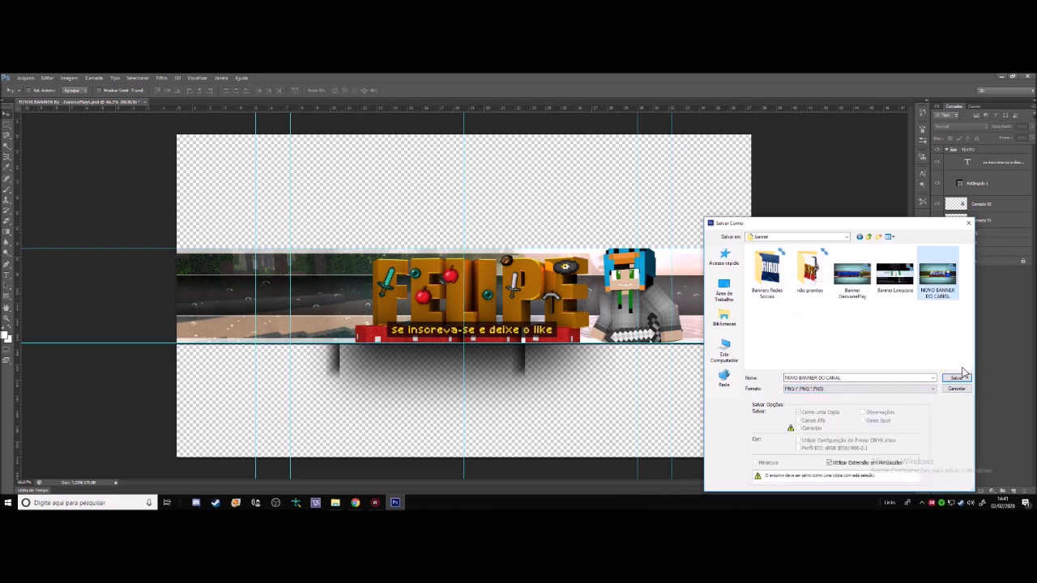
click(955, 378)
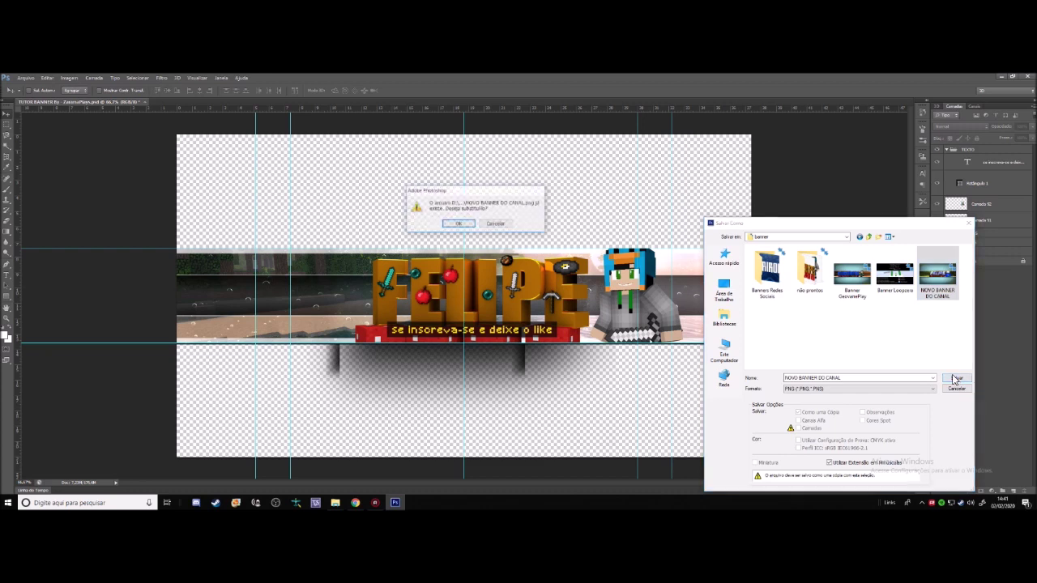
click(459, 226)
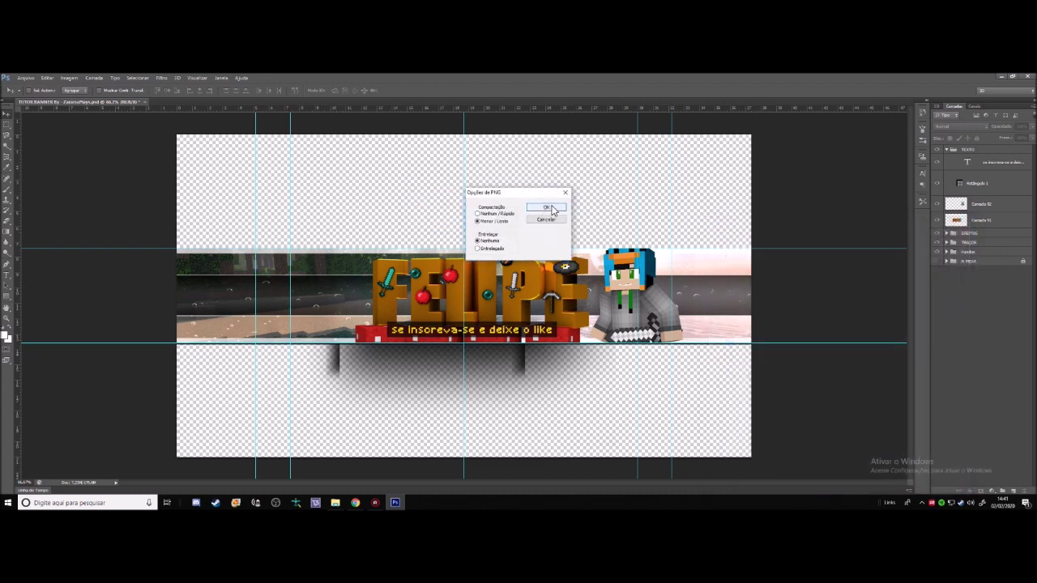
click(548, 208)
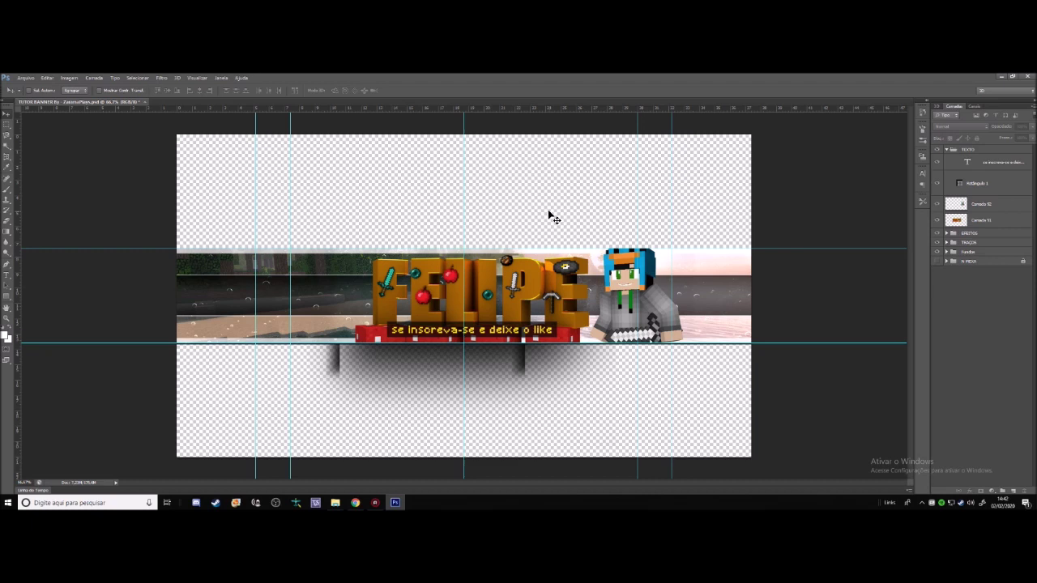
Step: Close the layered document without saving and quit Photoshop
click(145, 103)
click(484, 228)
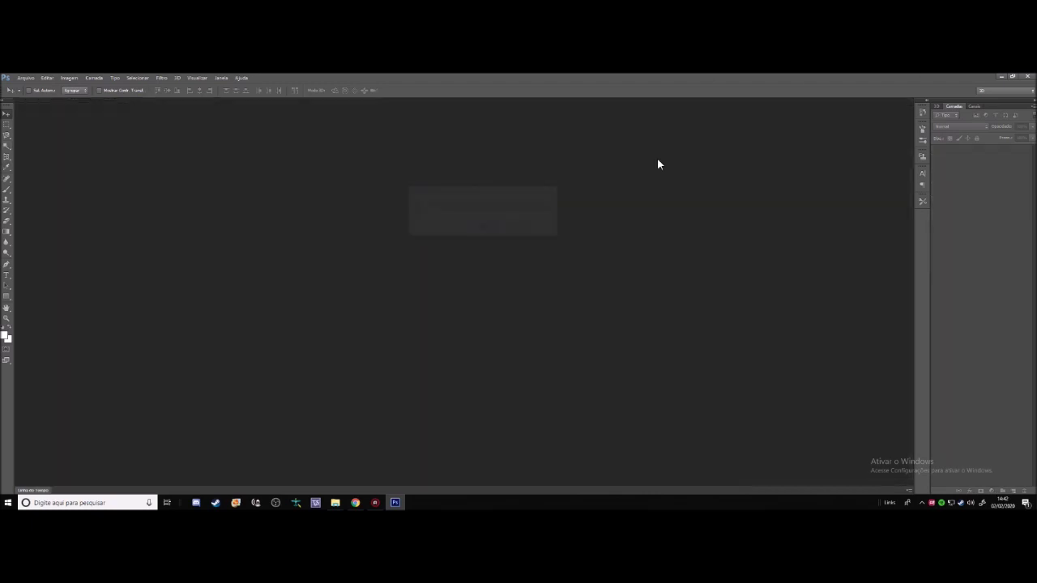
click(1027, 75)
Step: Preview the exported NOVO BANNER DO CANAL image from D:\Canal\banner, then return to the browser
double_click(12, 87)
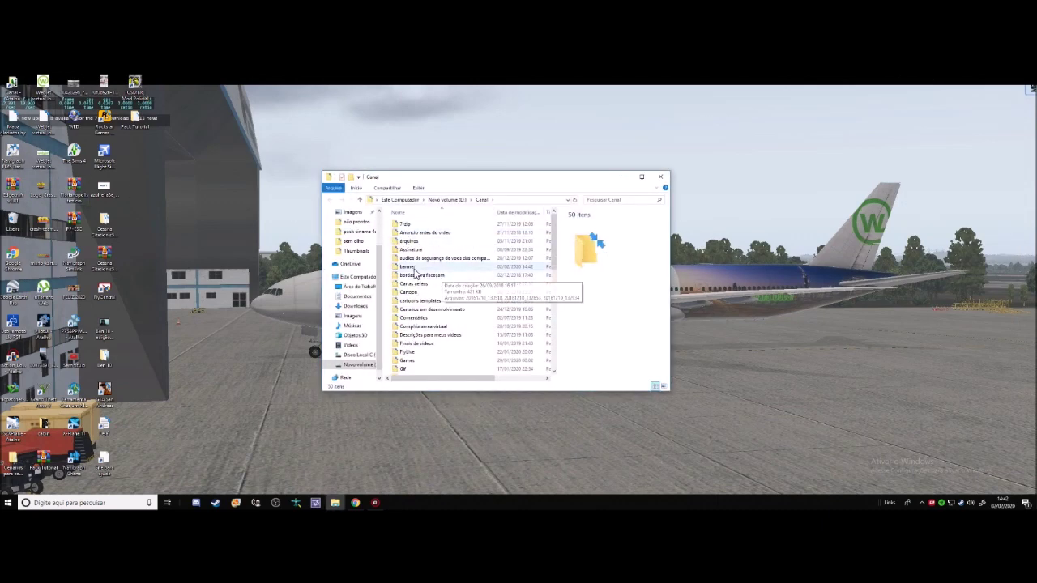
double_click(413, 267)
click(451, 291)
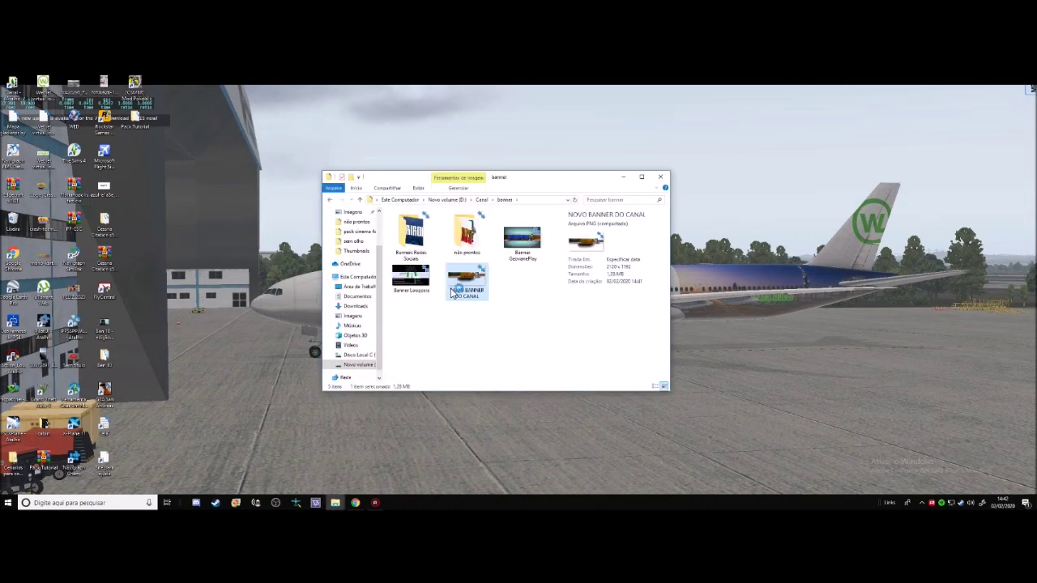
double_click(451, 293)
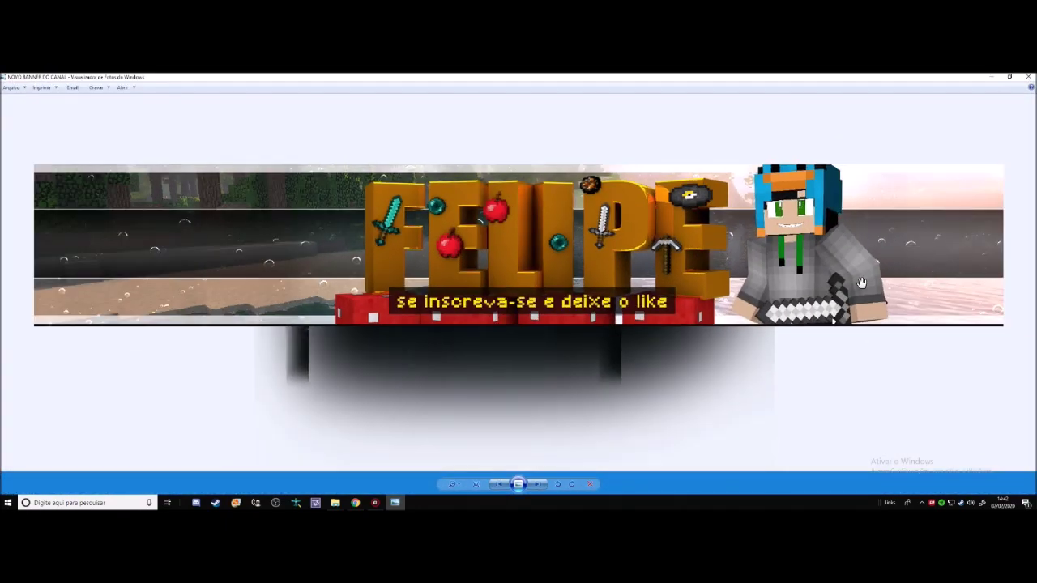
scroll(534, 344, down, 2)
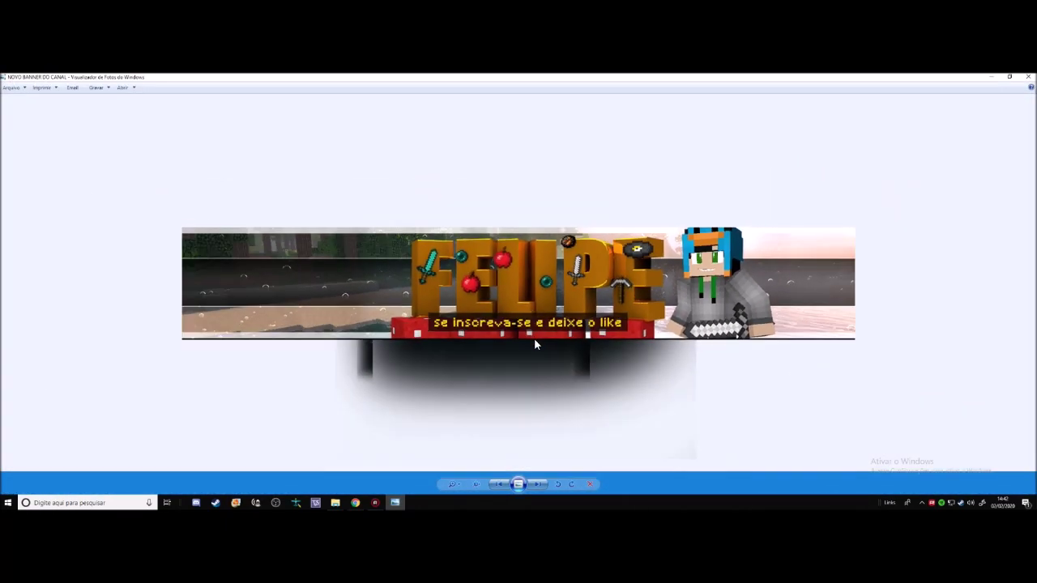
key(alt+F4)
click(355, 502)
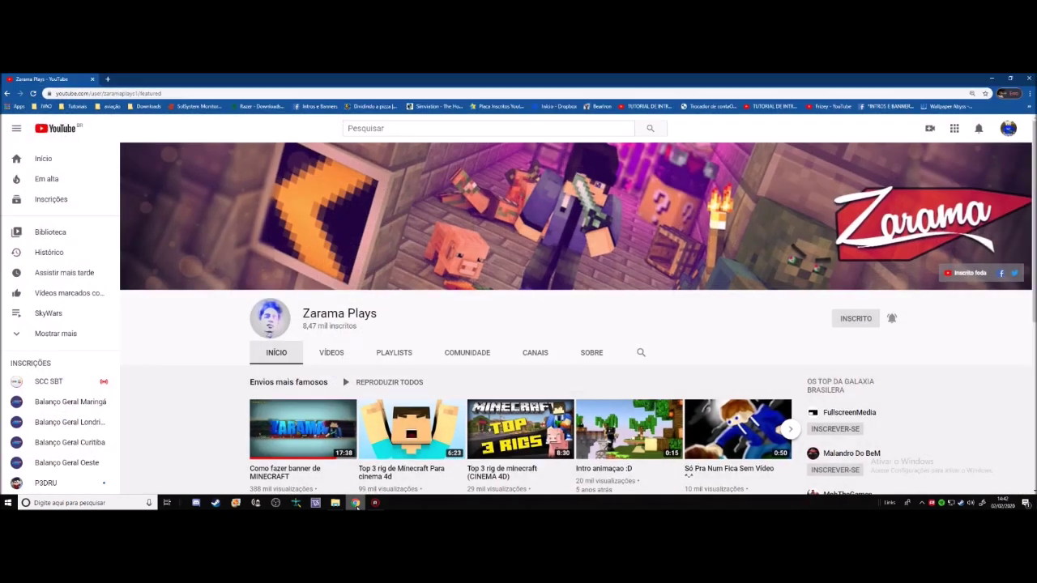
Step: Go to 'Seu canal' from the account menu and open the Arte do canal dialog
click(1007, 128)
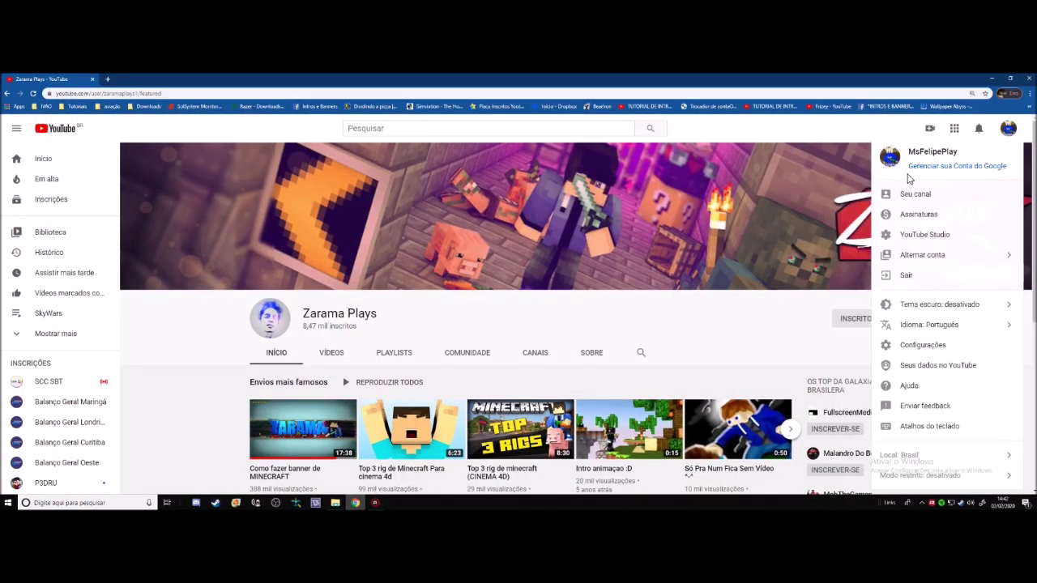
click(910, 196)
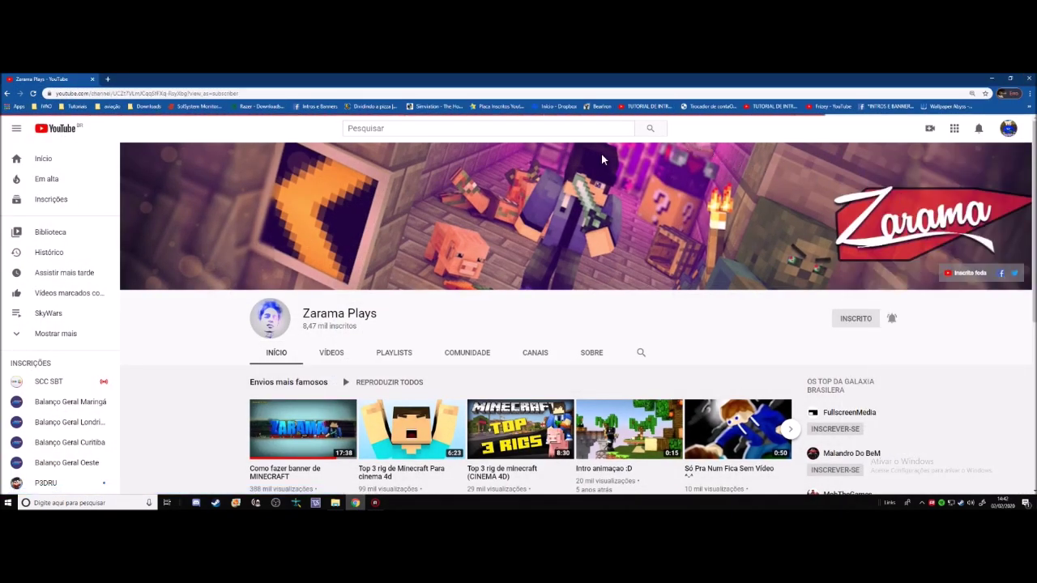
click(1011, 162)
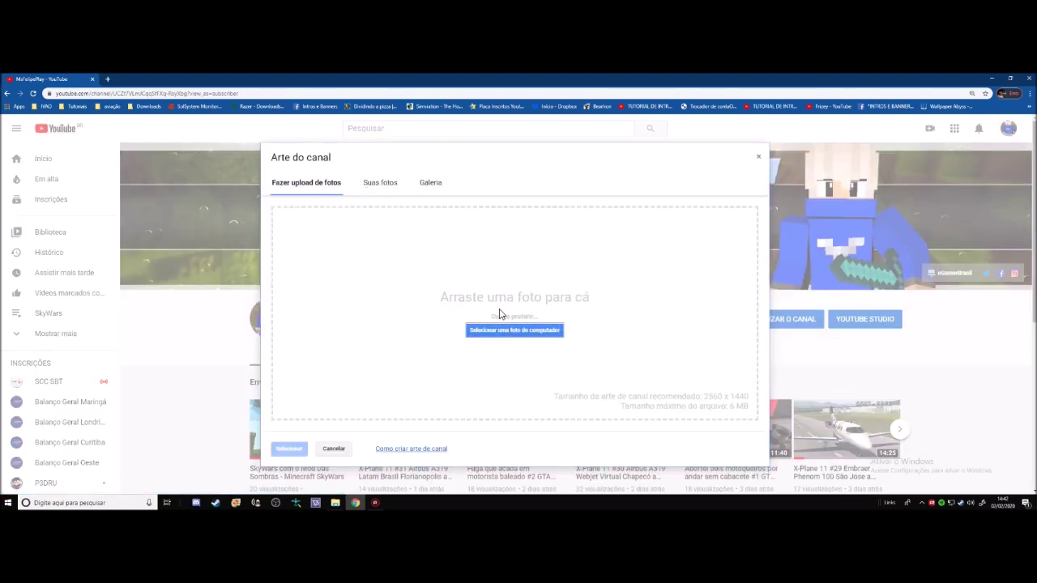
Step: Upload D:\Canal\banner\NOVO BANNER DO CANAL from the computer and apply it as channel art
click(492, 333)
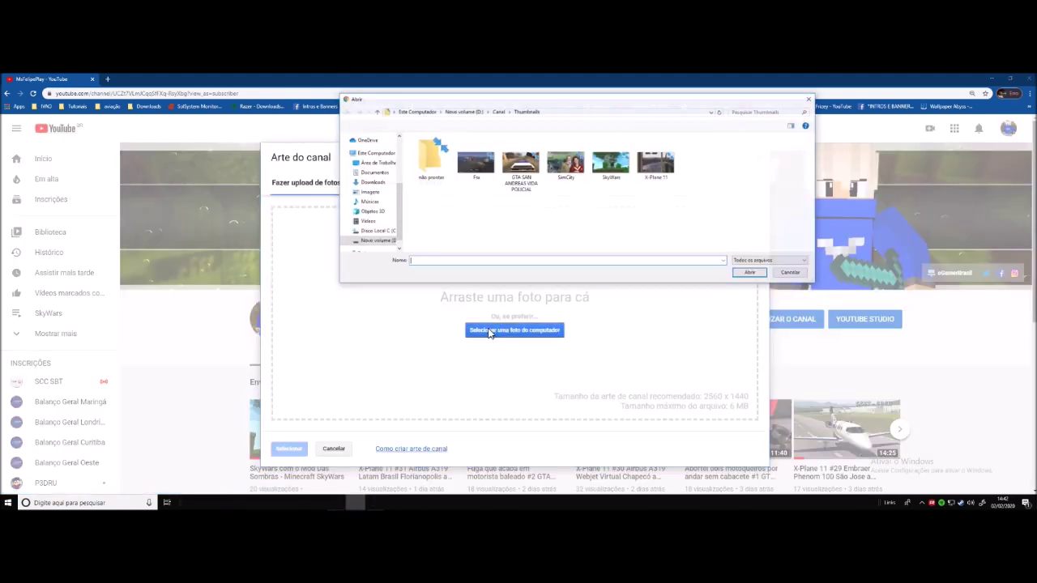
click(507, 111)
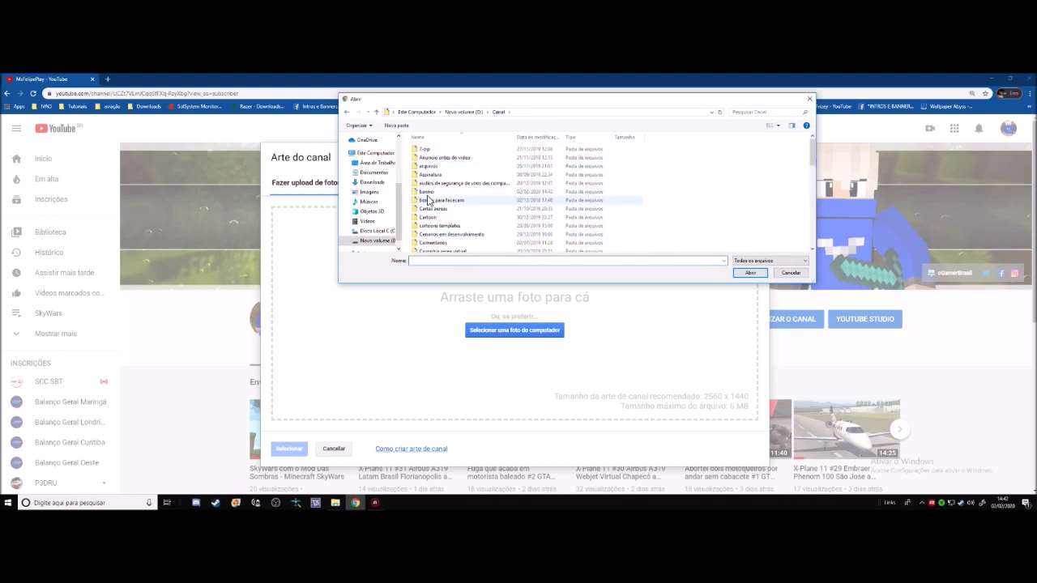
double_click(426, 192)
double_click(625, 172)
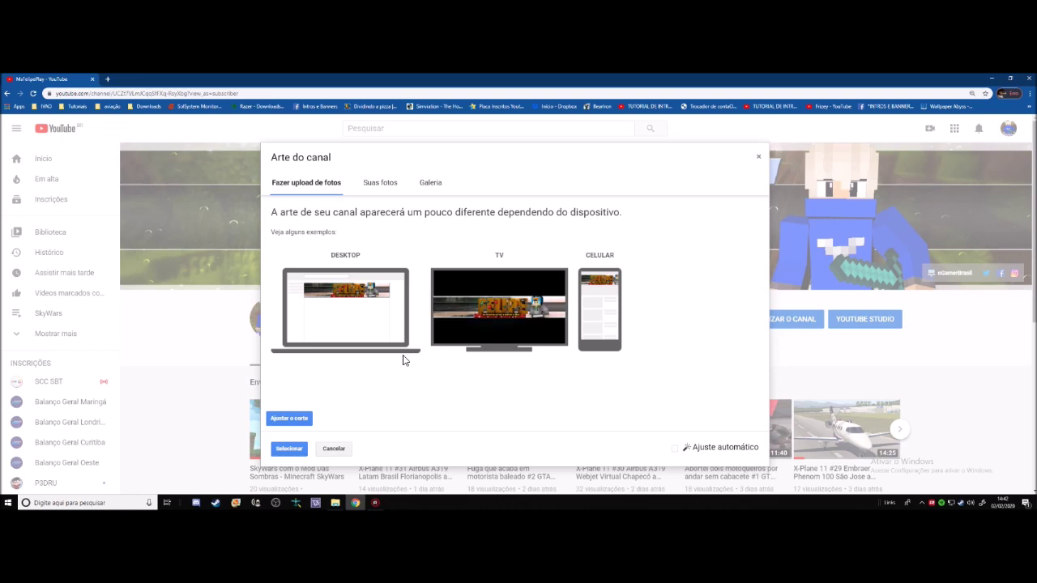
click(281, 450)
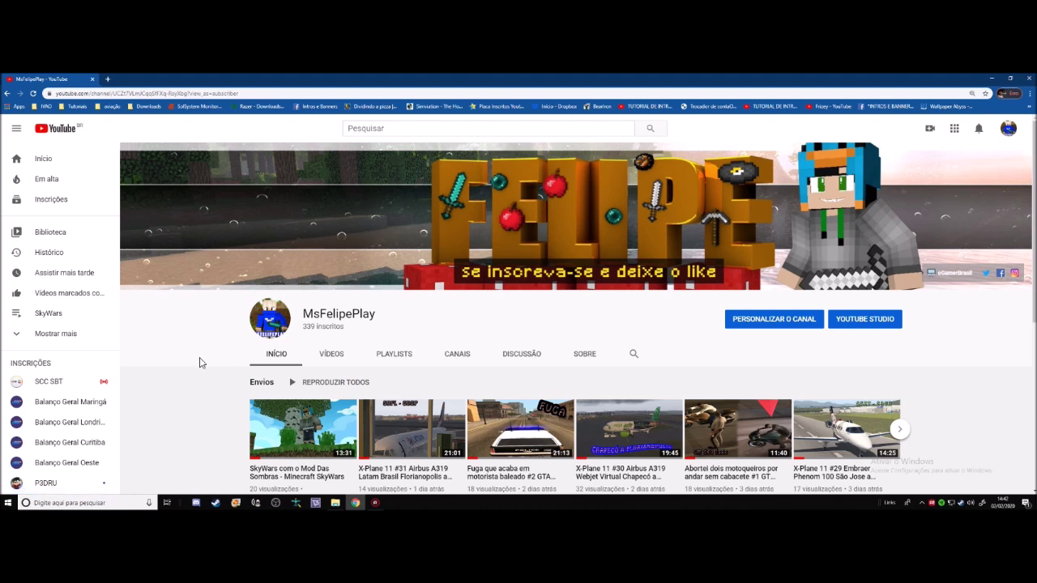
click(945, 272)
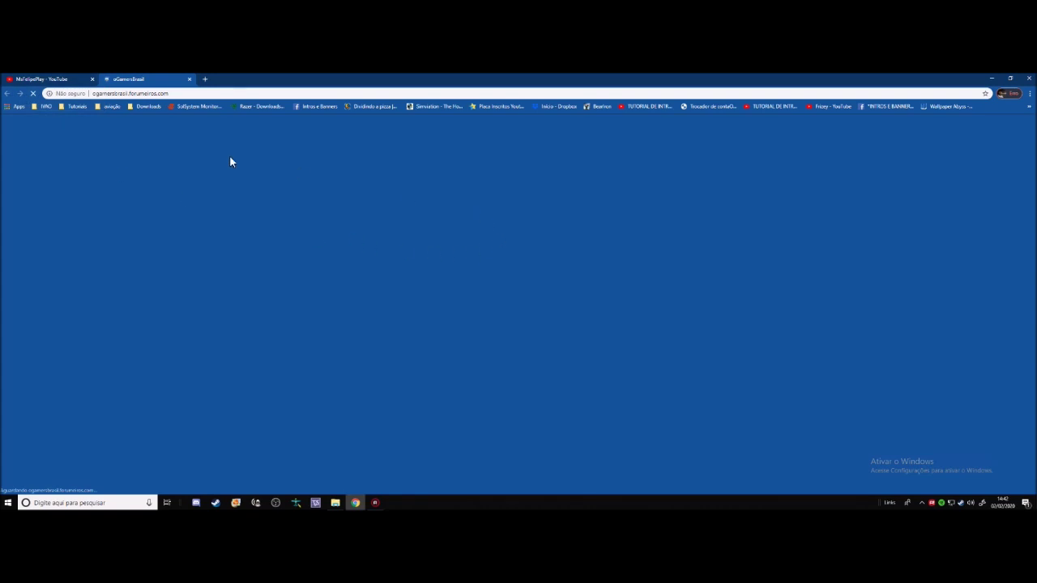
scroll(381, 247, down, 5)
scroll(376, 248, down, 5)
scroll(375, 246, up, 3)
scroll(374, 243, up, 1)
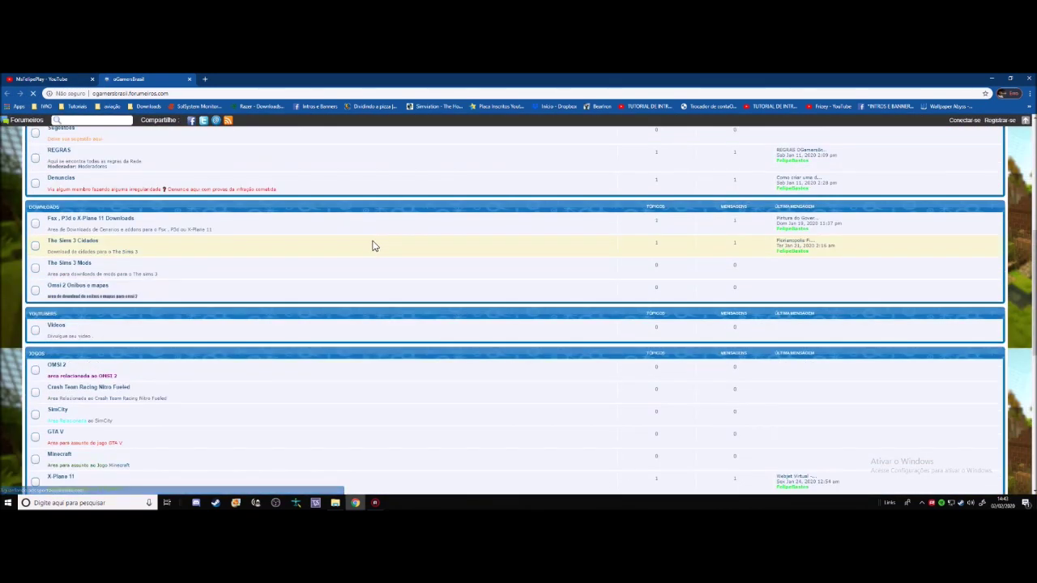
scroll(374, 244, up, 2)
scroll(370, 243, up, 2)
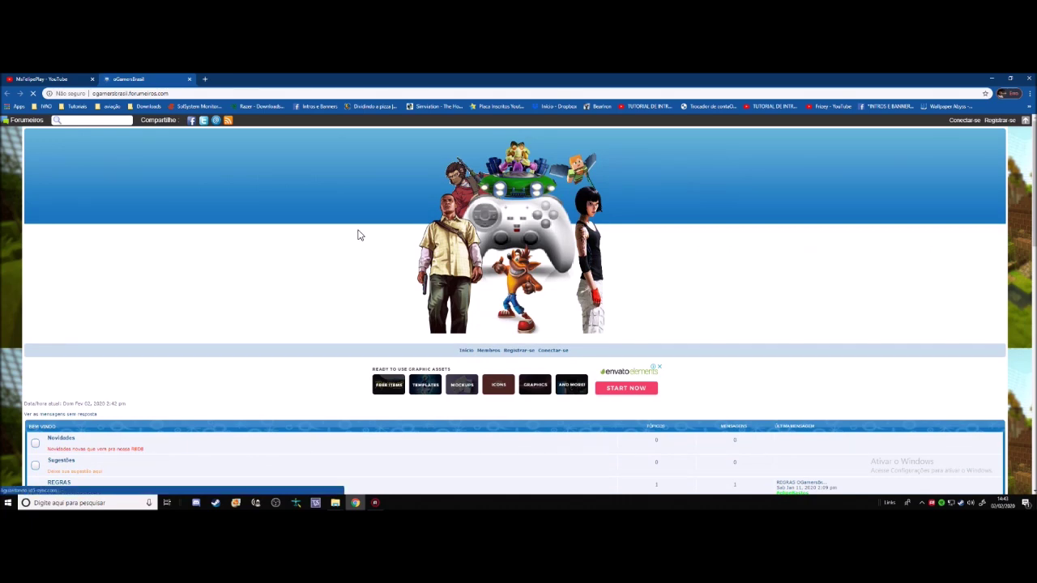
click(189, 79)
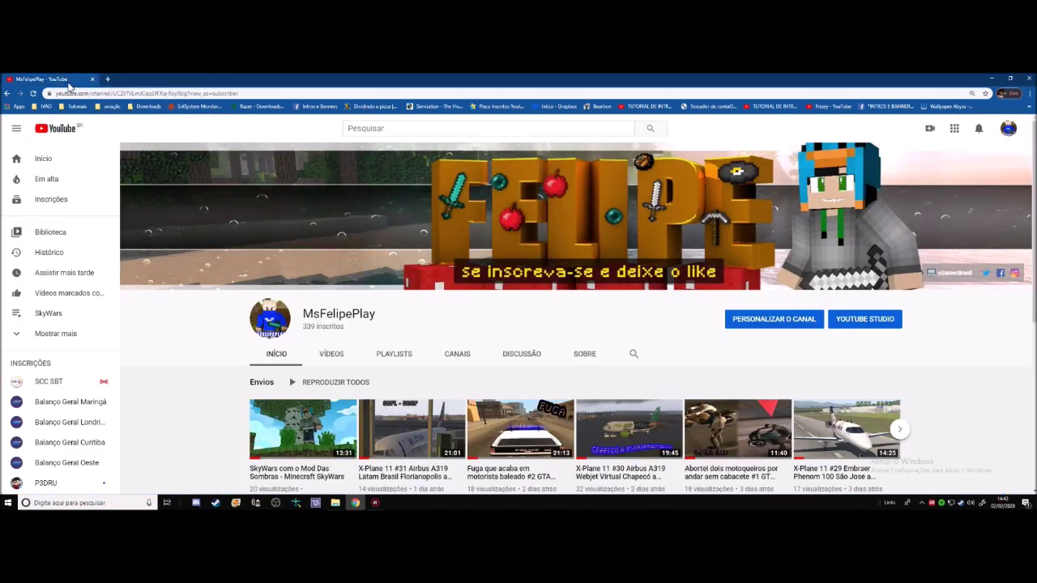